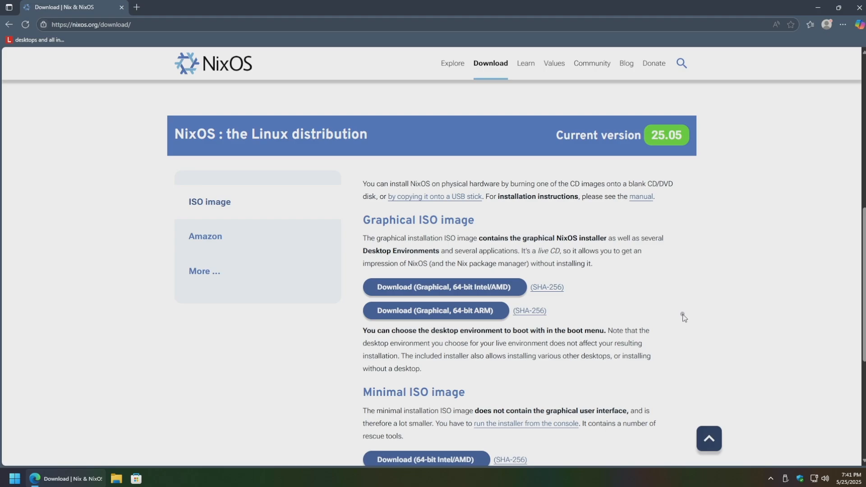
# Step: Download the NixOS 25.05 graphical ISO image for 64-bit Intel/AMD
pyautogui.scroll(-2, 681, 316)
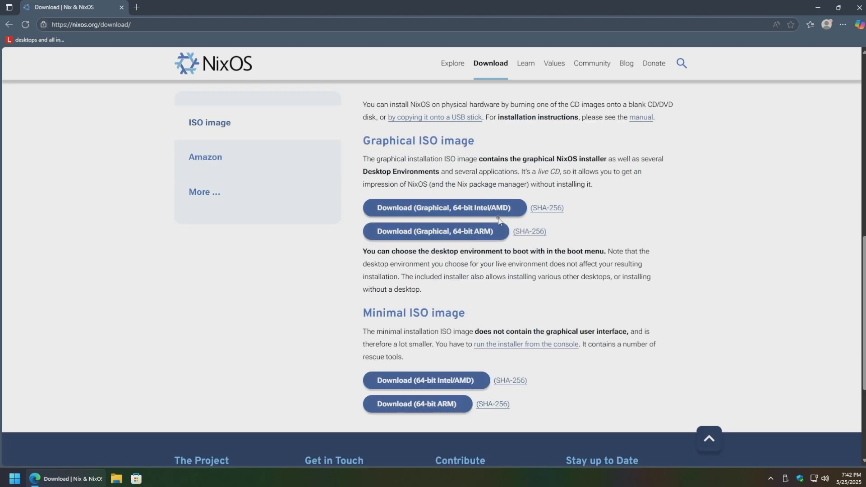
pyautogui.moveTo(476, 139); pyautogui.dragTo(379, 141)
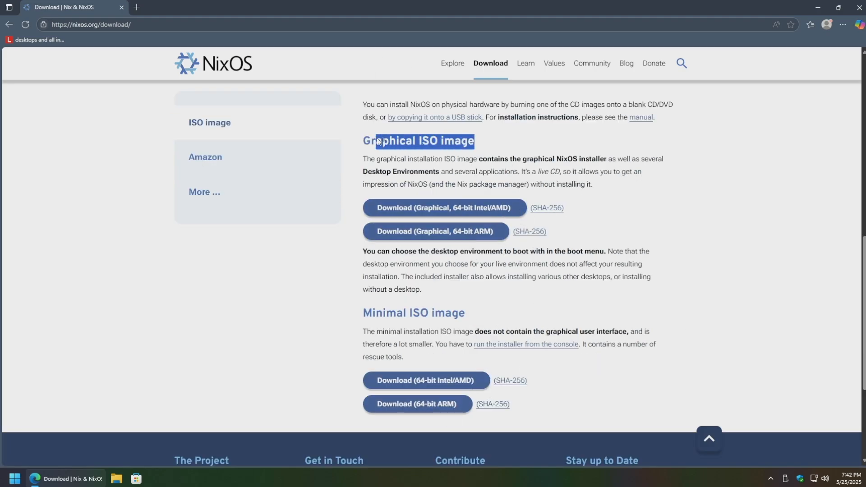
pyautogui.click(425, 146)
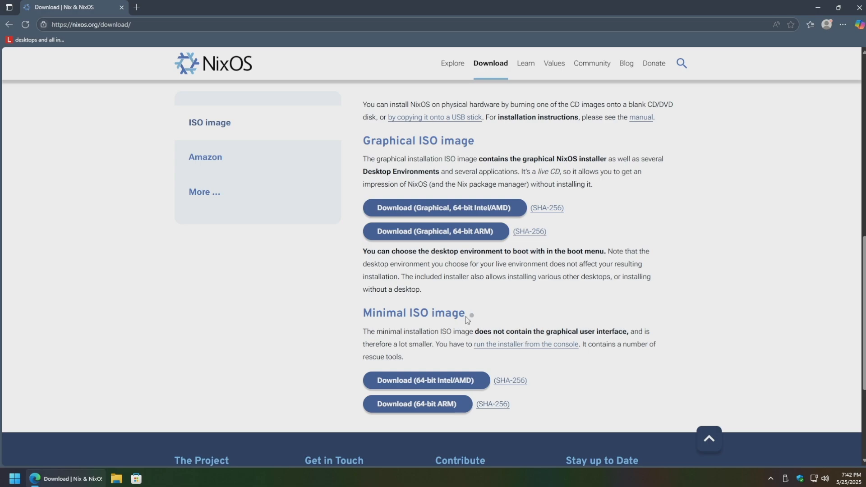
pyautogui.moveTo(469, 316); pyautogui.dragTo(378, 320)
pyautogui.click(409, 325)
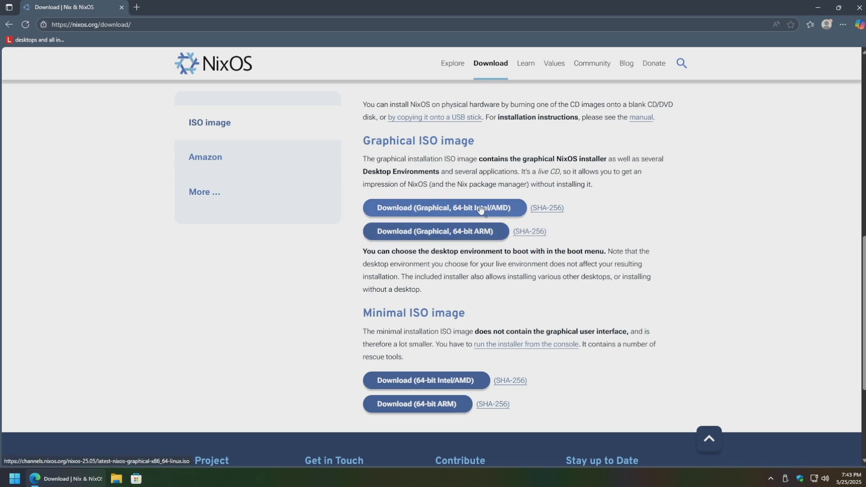
pyautogui.click(503, 208)
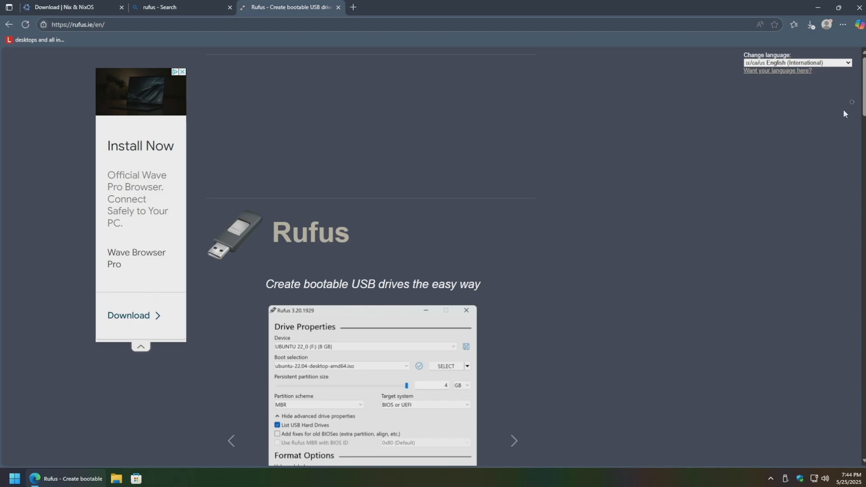
# Step: Compare the Windows x64, x86 and ARM64 builds among the latest Rufus releases
pyautogui.moveTo(864, 93); pyautogui.dragTo(863, 187)
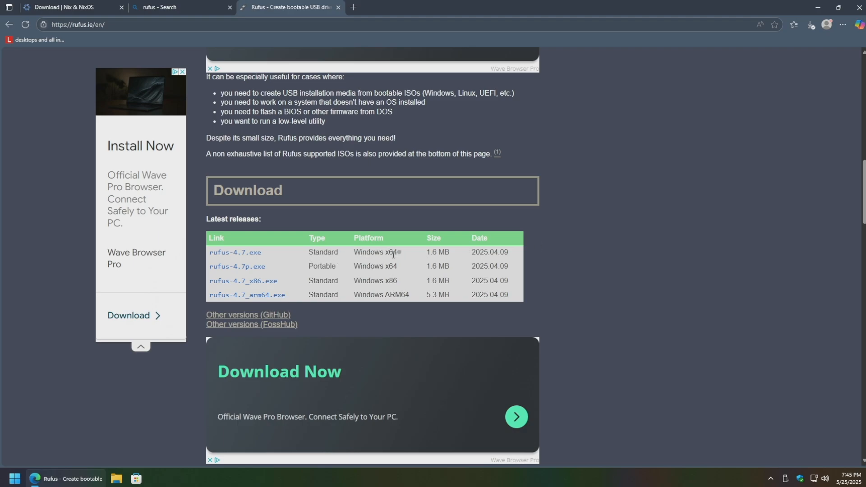
pyautogui.moveTo(398, 253); pyautogui.dragTo(227, 254)
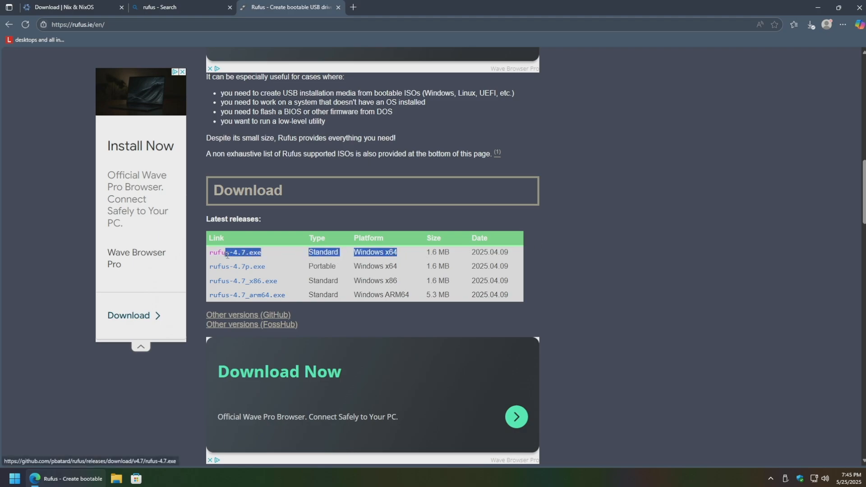
pyautogui.click(334, 253)
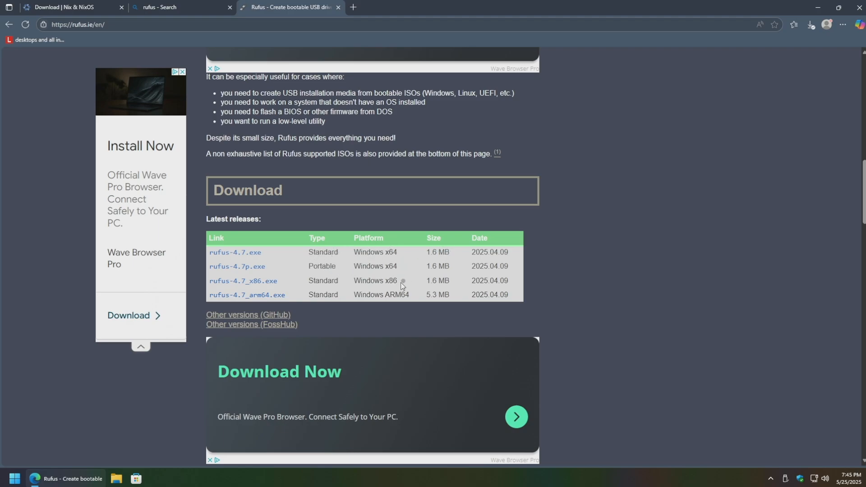
pyautogui.moveTo(398, 282); pyautogui.dragTo(355, 282)
pyautogui.click(383, 283)
pyautogui.moveTo(410, 300); pyautogui.dragTo(355, 296)
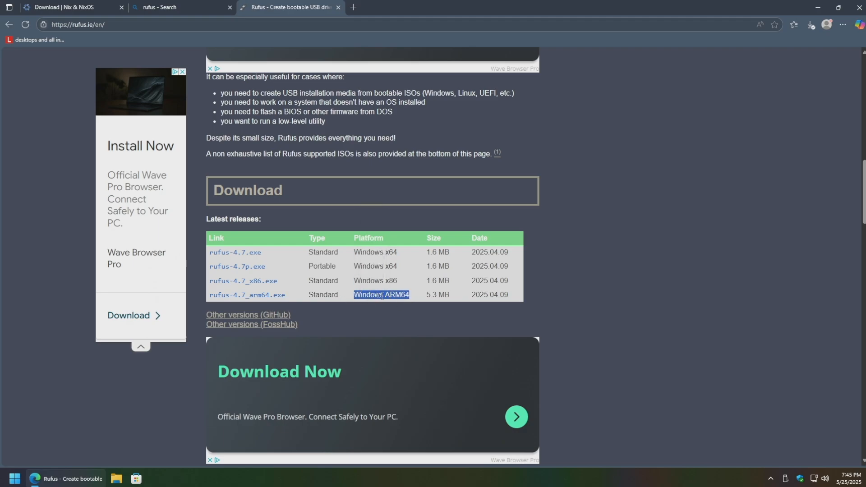
pyautogui.click(293, 300)
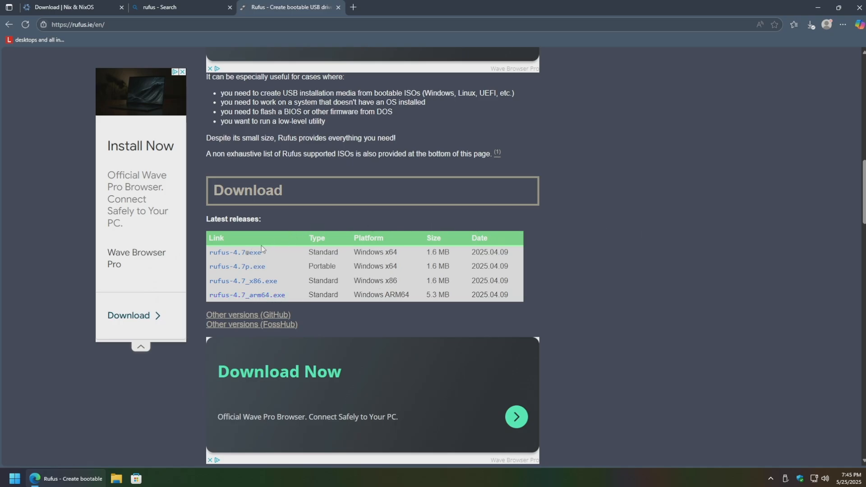
# Step: Download rufus-4.7.exe, dismiss the advertisement, and show the downloaded file in its folder with the browser closed
pyautogui.click(238, 258)
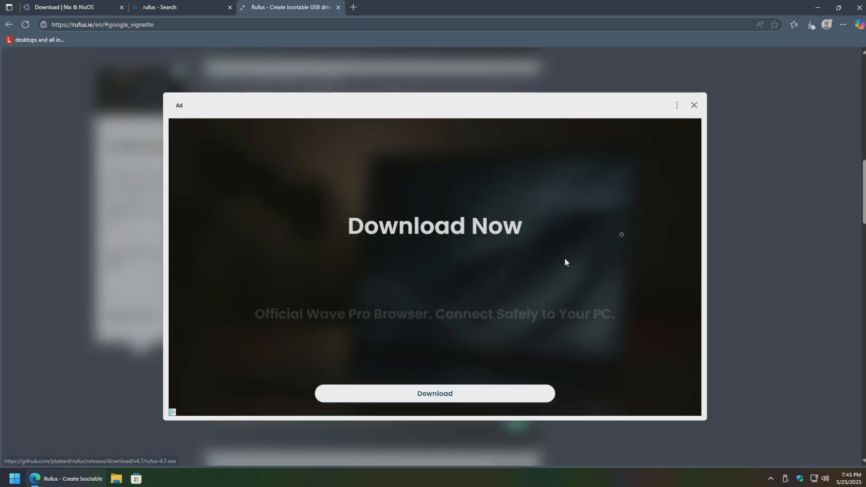
pyautogui.click(694, 107)
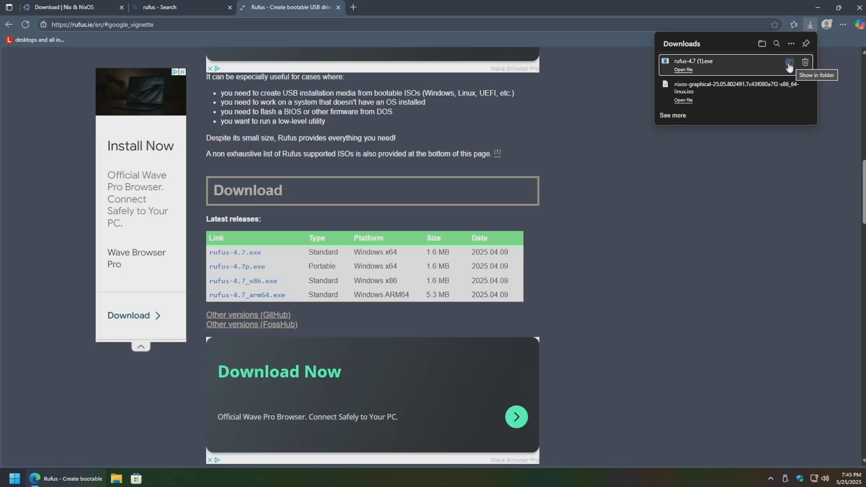
pyautogui.click(789, 65)
pyautogui.click(860, 7)
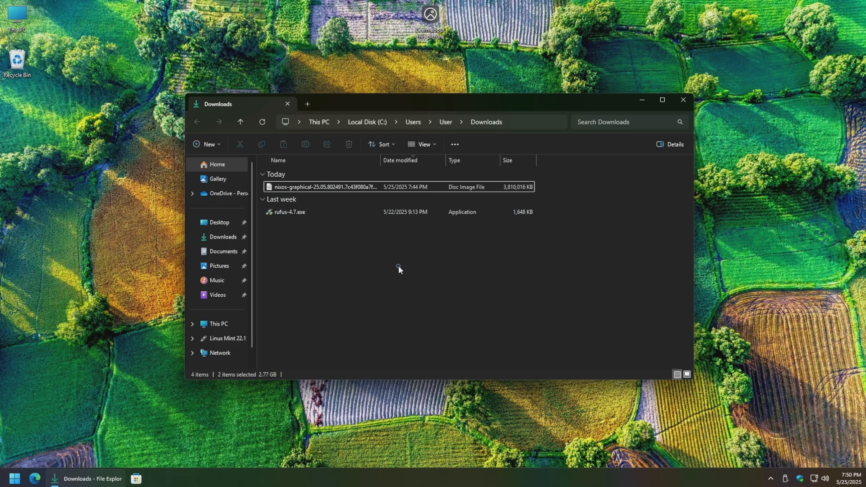
# Step: Search Windows for "security" and open the Virus & threat protection settings in Windows Security
pyautogui.click(15, 479)
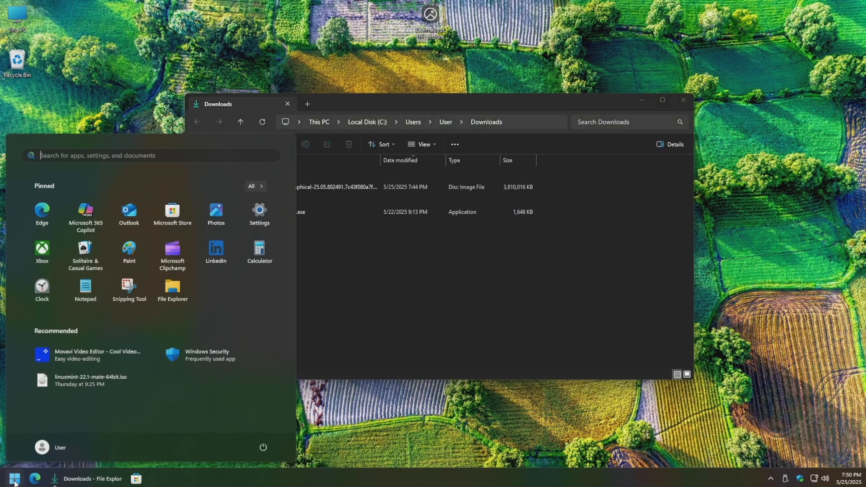
pyautogui.write('security')
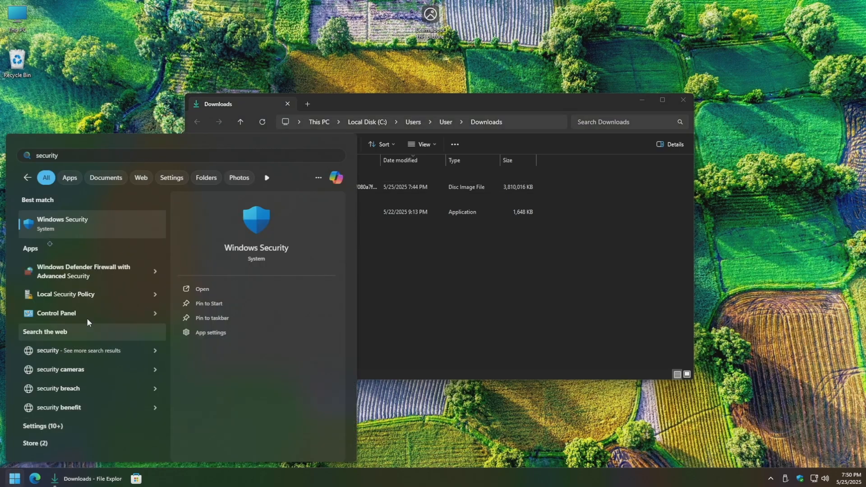
pyautogui.click(70, 220)
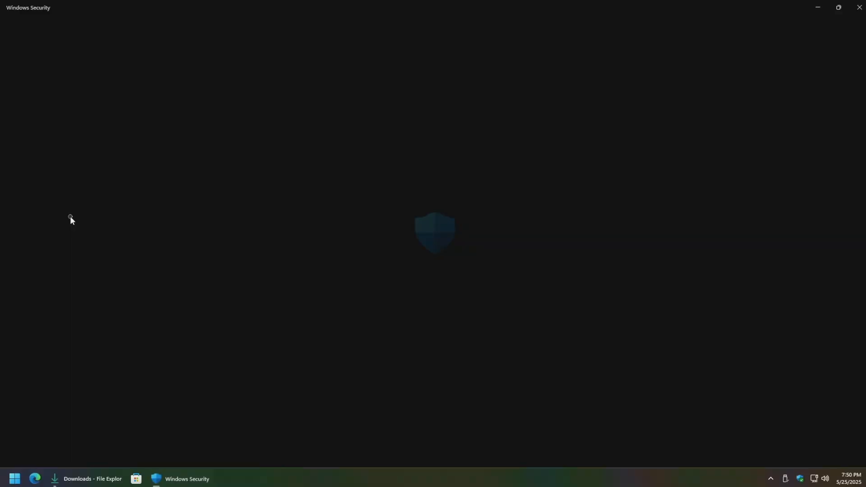
pyautogui.click(236, 129)
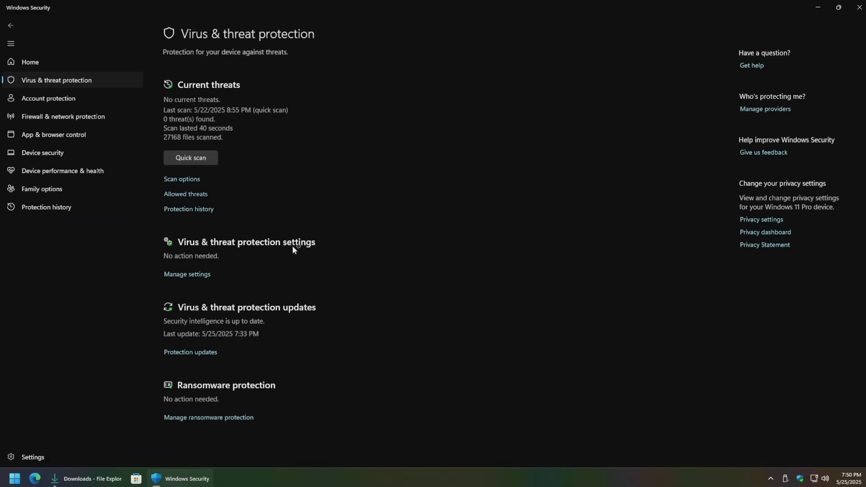
pyautogui.click(175, 276)
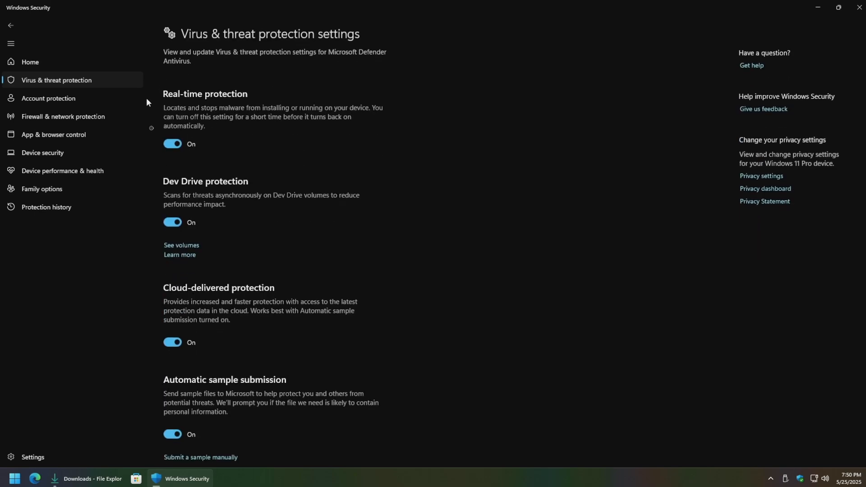
# Step: Turn off Real-time protection, allow the change, and close Windows Security along with its notification
pyautogui.click(175, 149)
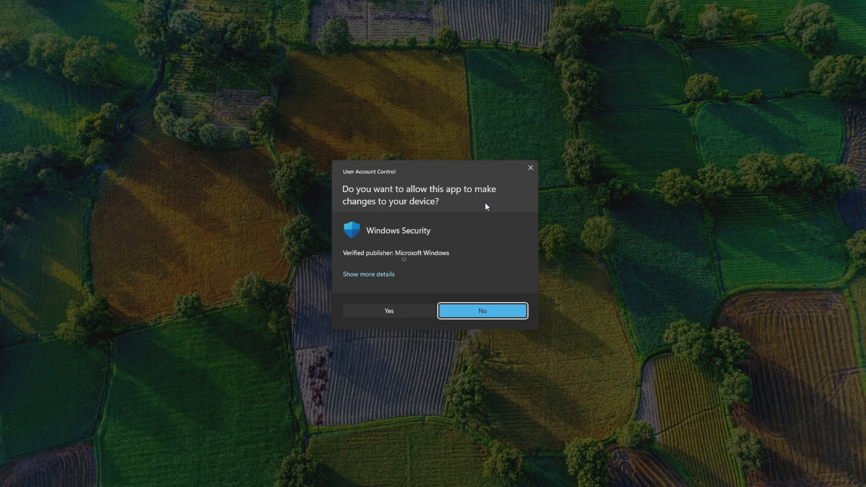
pyautogui.click(402, 311)
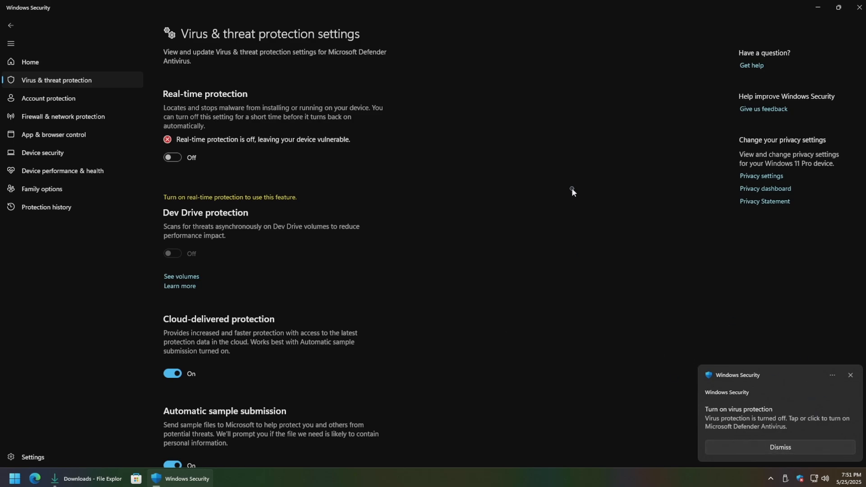
pyautogui.click(851, 377)
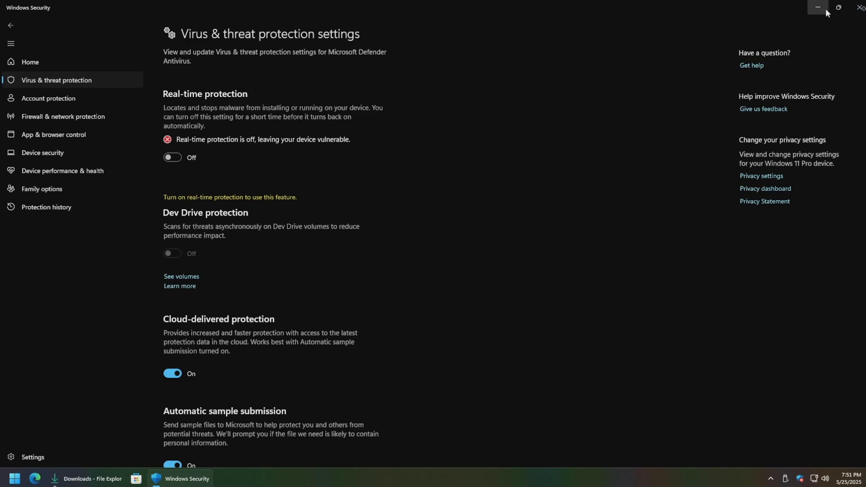
pyautogui.click(859, 7)
pyautogui.click(719, 246)
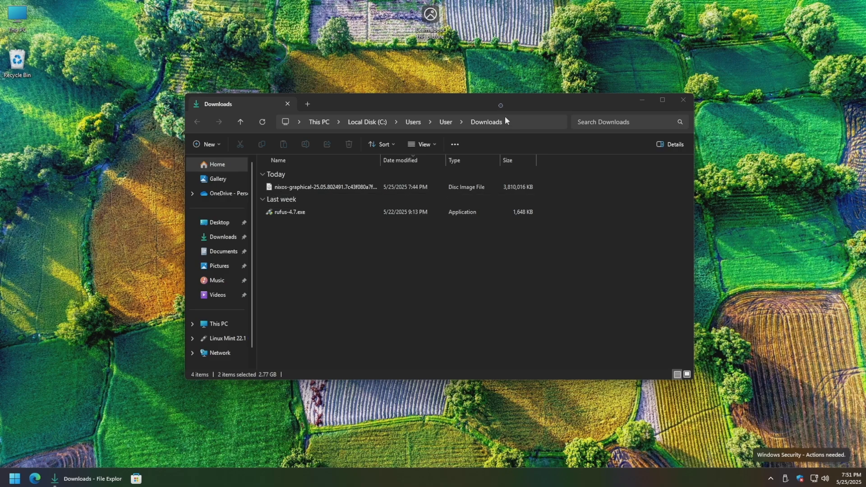
# Step: Launch rufus-4.7.exe from the Downloads folder and allow it to make changes to the device
pyautogui.click(499, 104)
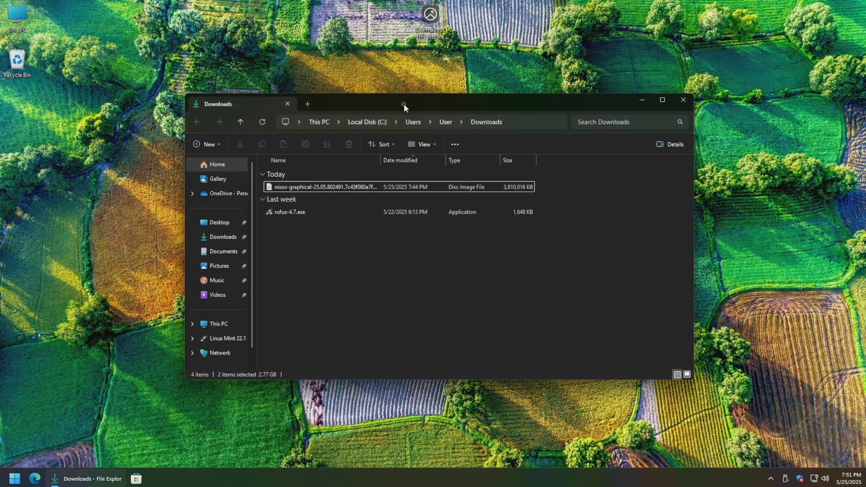
pyautogui.click(301, 212)
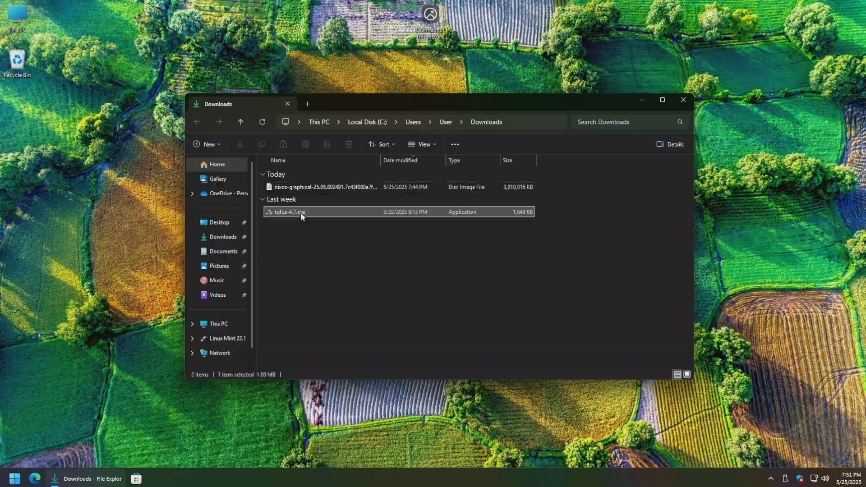
pyautogui.doubleClick(300, 212)
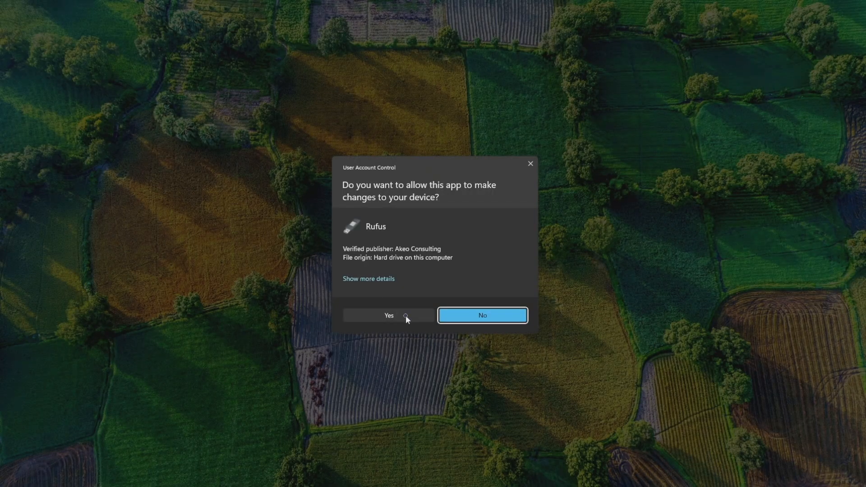
pyautogui.click(405, 315)
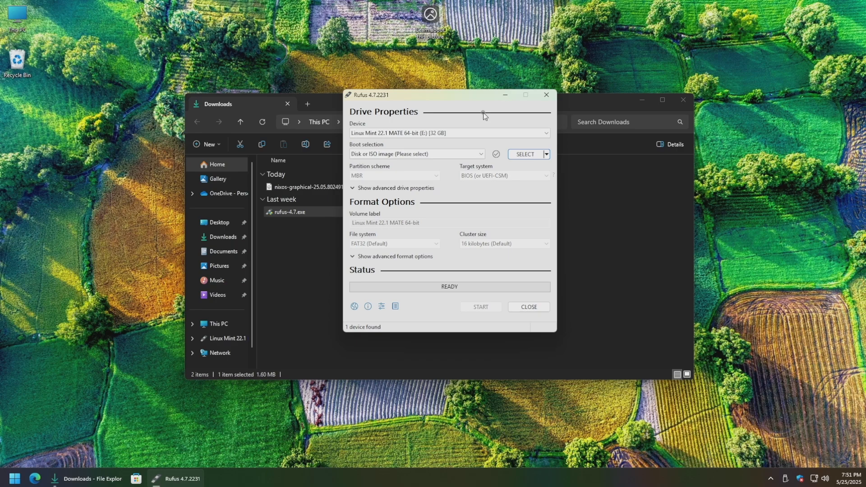
# Step: Quick-format the USB drive (E:) from This PC as FAT32 with 16-kilobyte allocation units, and close the drive window
pyautogui.doubleClick(17, 18)
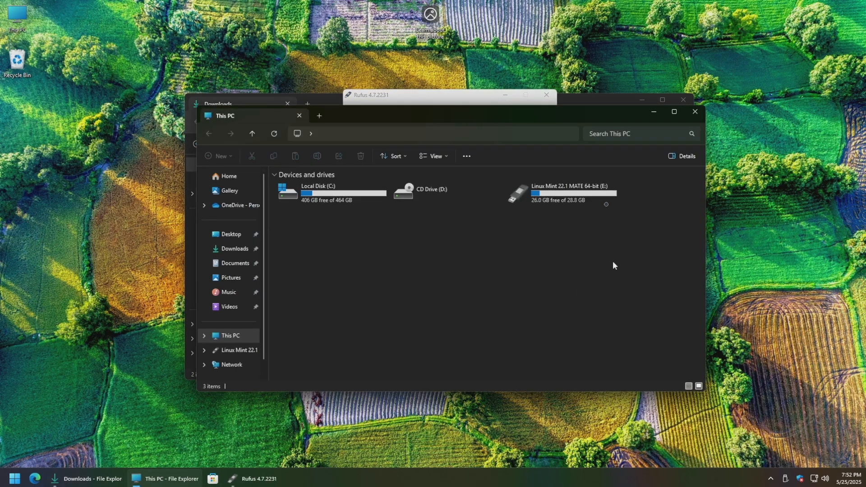
pyautogui.click(562, 194)
pyautogui.rightClick(562, 194)
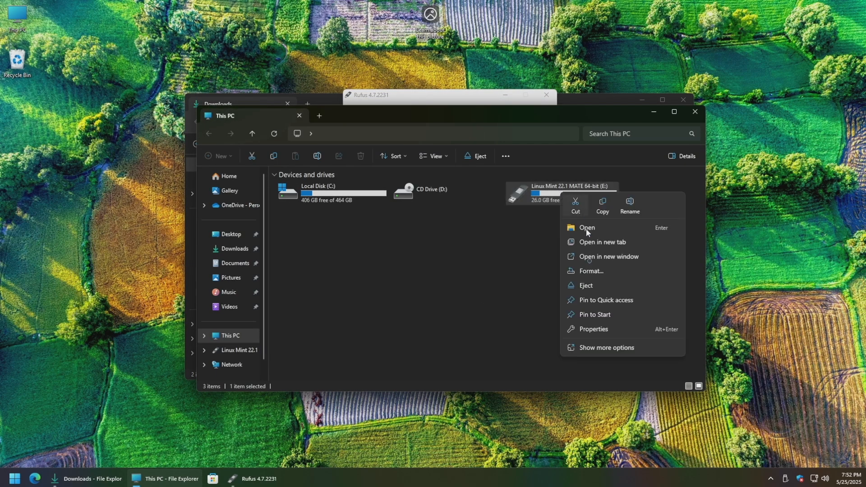
pyautogui.click(592, 270)
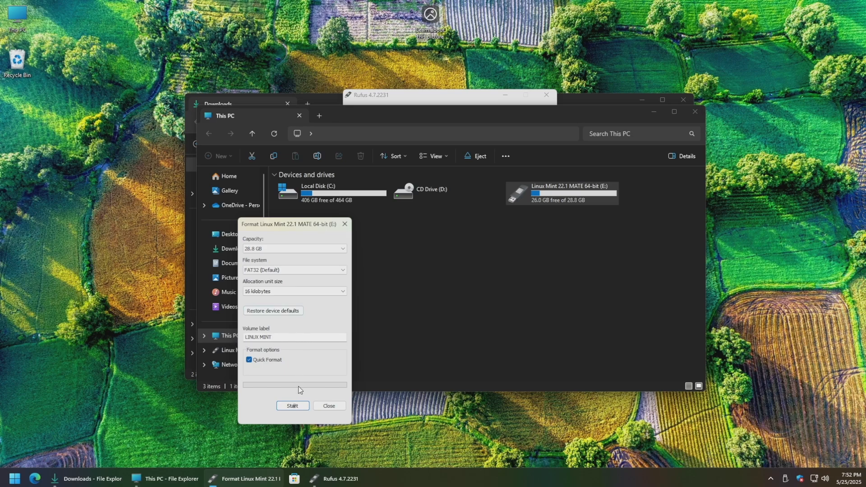
pyautogui.click(294, 406)
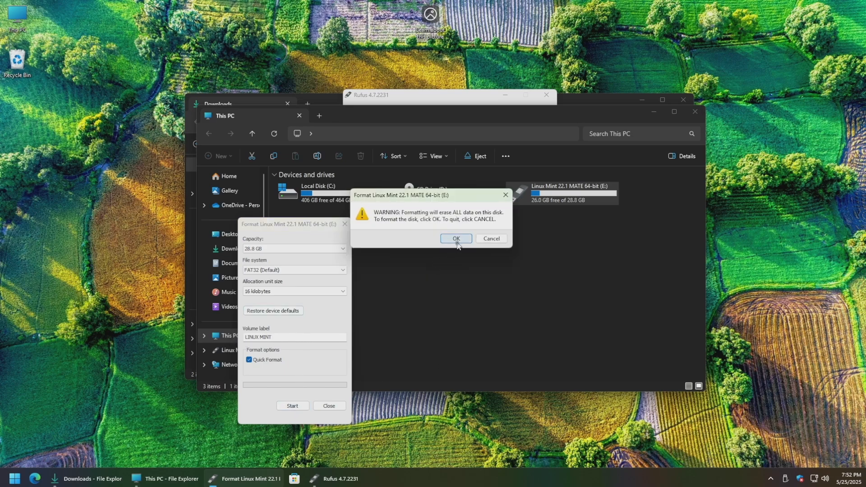
pyautogui.click(442, 238)
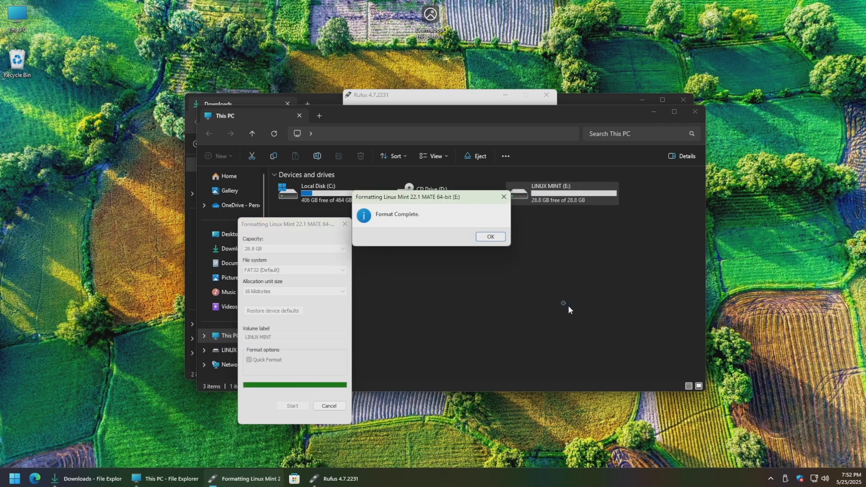
pyautogui.click(500, 240)
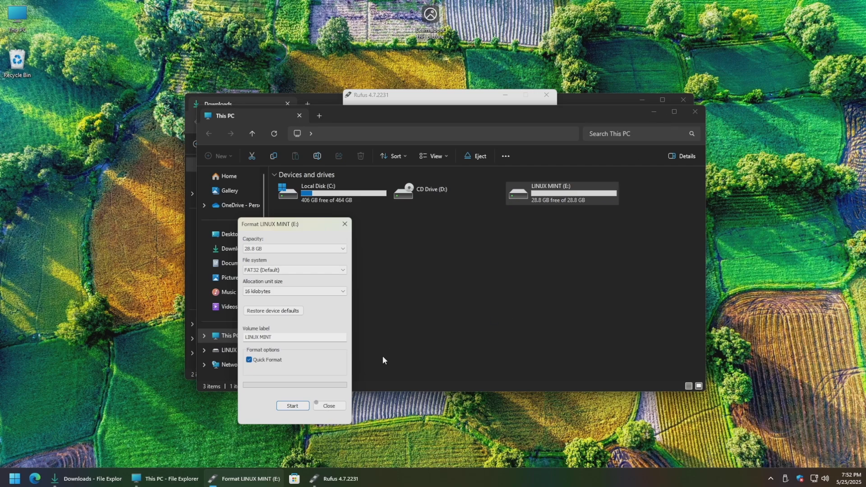
pyautogui.click(329, 406)
pyautogui.click(695, 111)
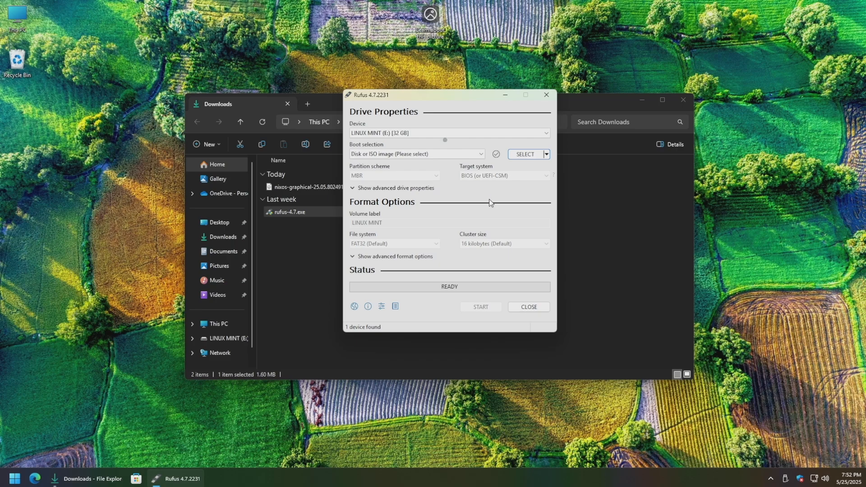
# Step: Load the nixos-graphical-25.05 ISO from the Downloads folder as the Rufus boot selection
pyautogui.click(528, 155)
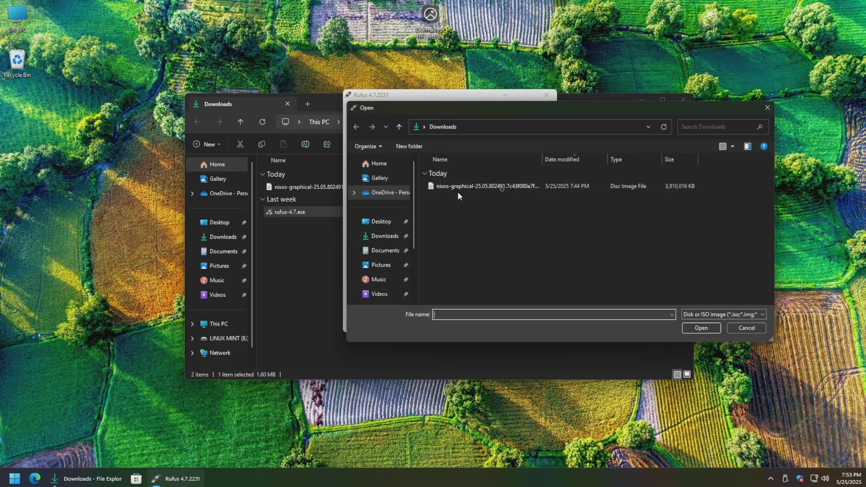
pyautogui.click(515, 189)
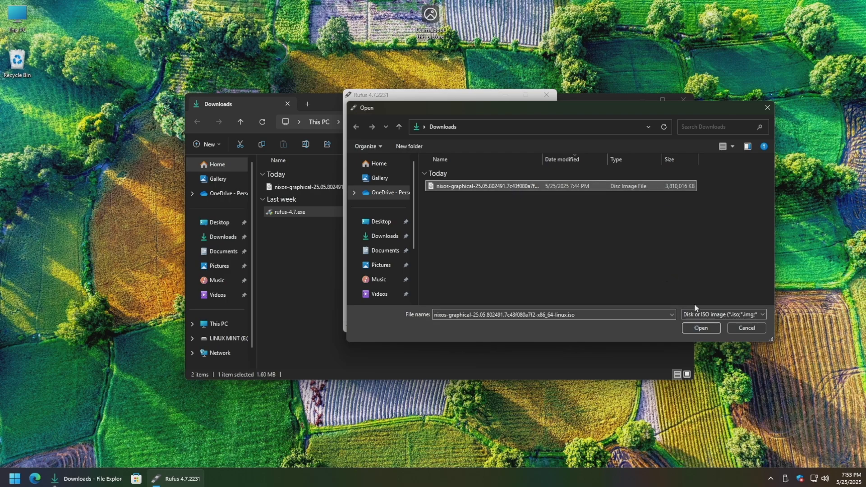
pyautogui.click(697, 329)
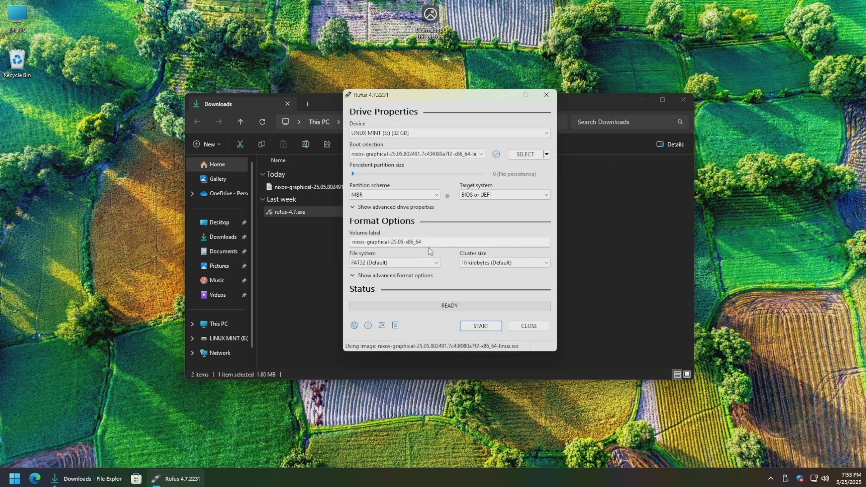
# Step: Write the image to the USB drive in ISO Image mode, accepting the format and data-loss warnings, and close Rufus and the Downloads window
pyautogui.click(482, 330)
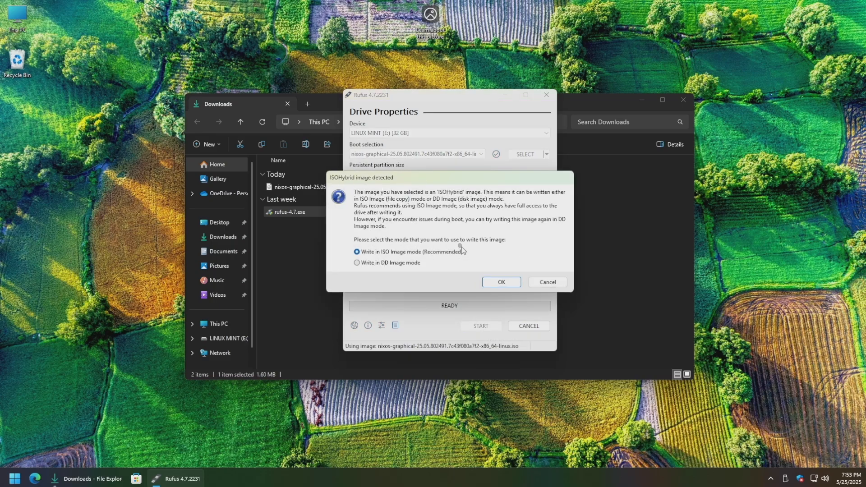
pyautogui.click(510, 282)
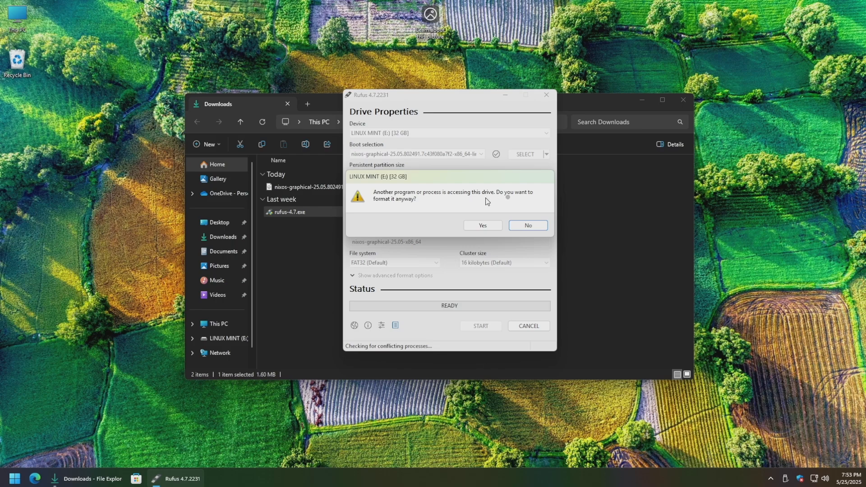
pyautogui.click(491, 225)
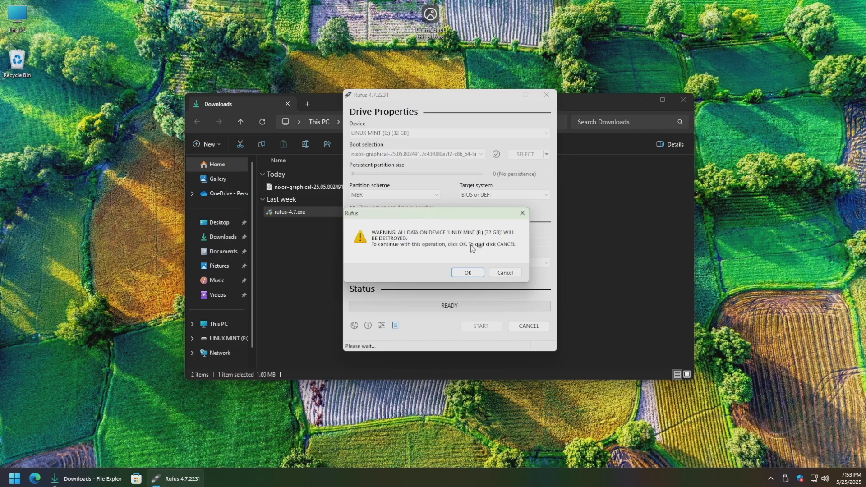
pyautogui.click(468, 273)
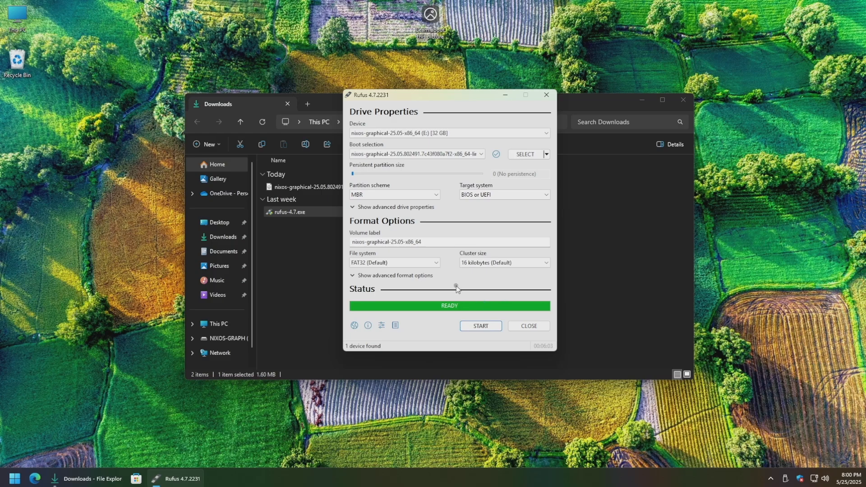
pyautogui.click(537, 330)
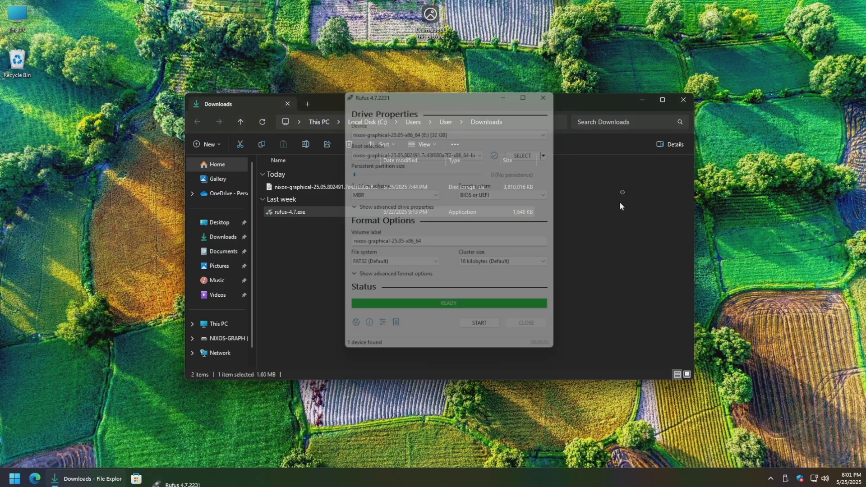
pyautogui.click(683, 101)
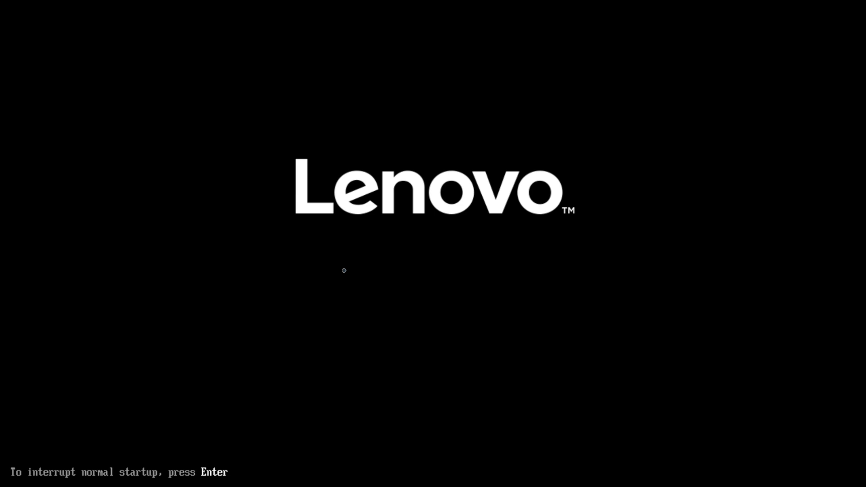
# Step: Open the Startup Device Menu during startup and boot from UEFI: KingstonDataTraveler 3.0, Partition 1
pyautogui.press('F12')
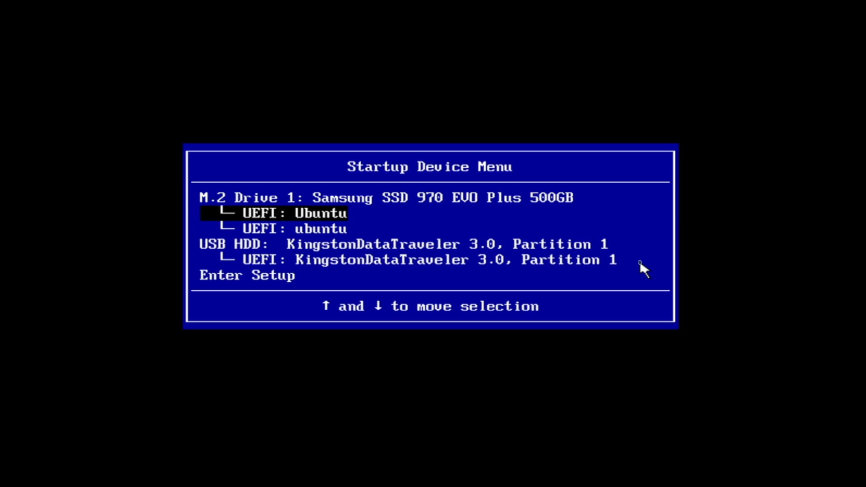
pyautogui.press('Down')
pyautogui.press('Down')
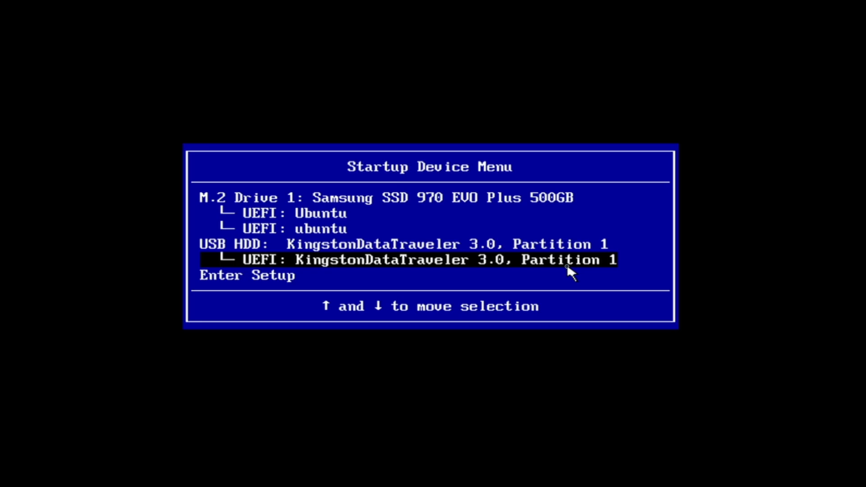
pyautogui.press('Return')
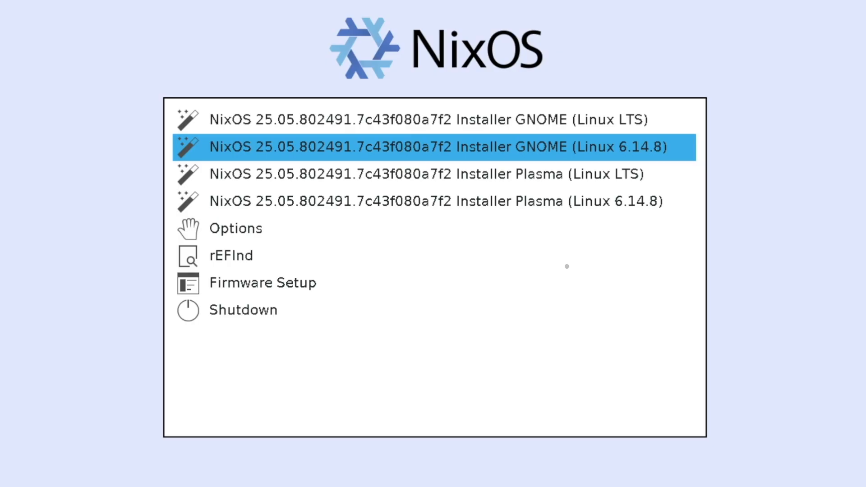
# Step: Boot the NixOS 25.05 Installer GNOME (Linux LTS) entry and bring the NixOS Installer window into focus
pyautogui.press('Up')
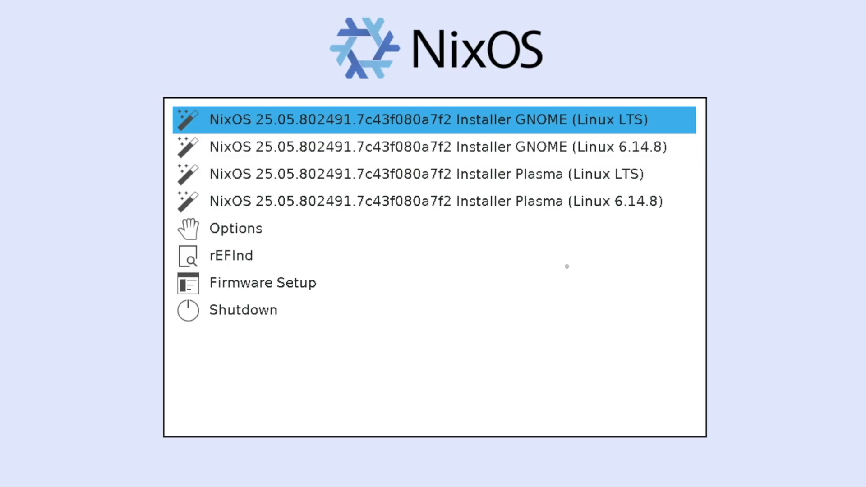
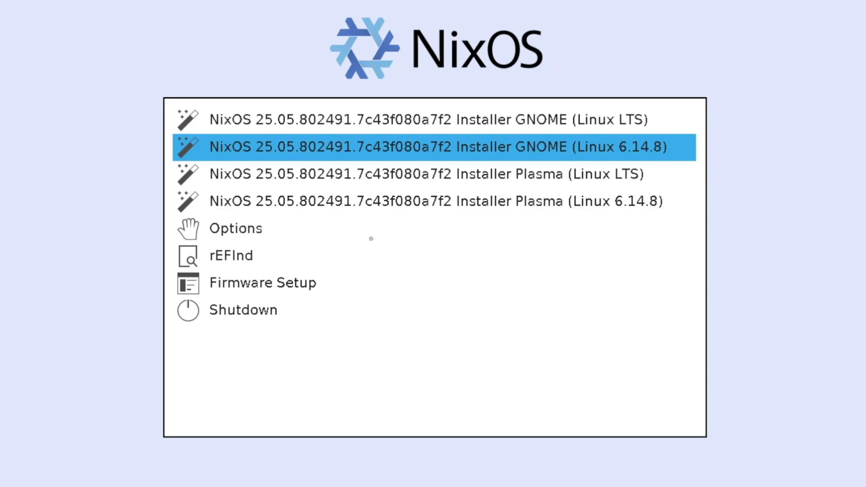
pyautogui.press('Up')
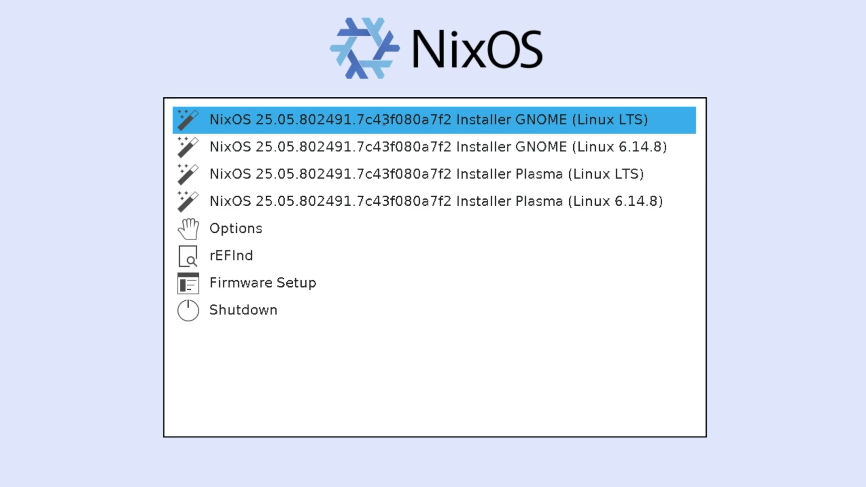
pyautogui.press('Return')
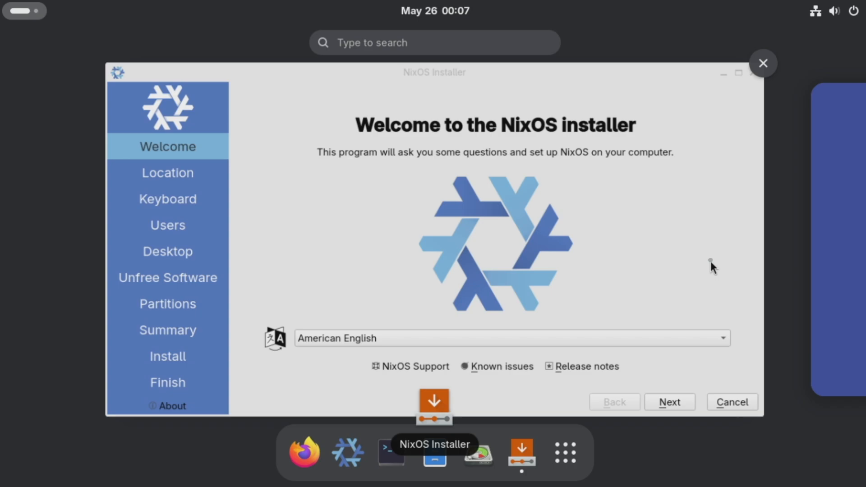
pyautogui.click(612, 204)
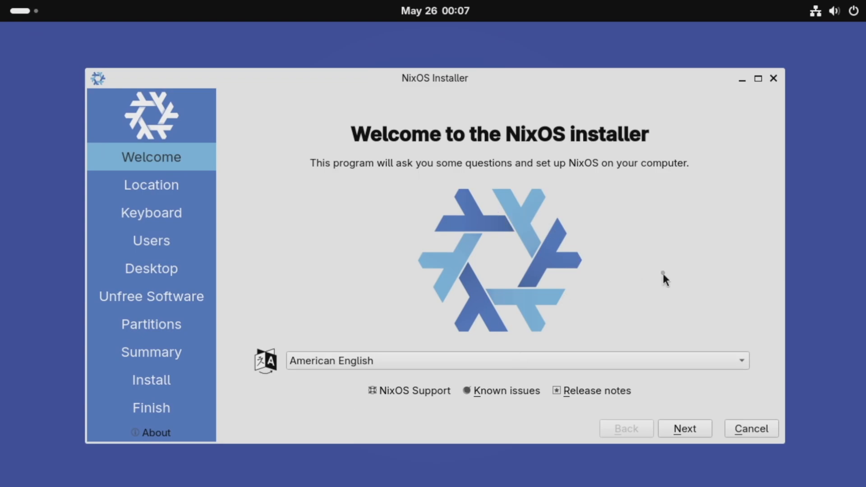
pyautogui.scroll(-18, 645, 364)
pyautogui.scroll(-18, 645, 365)
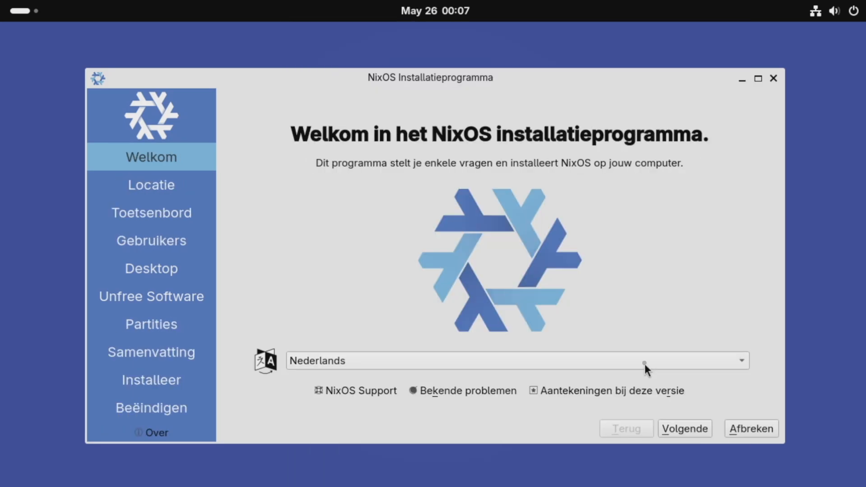
pyautogui.click(741, 362)
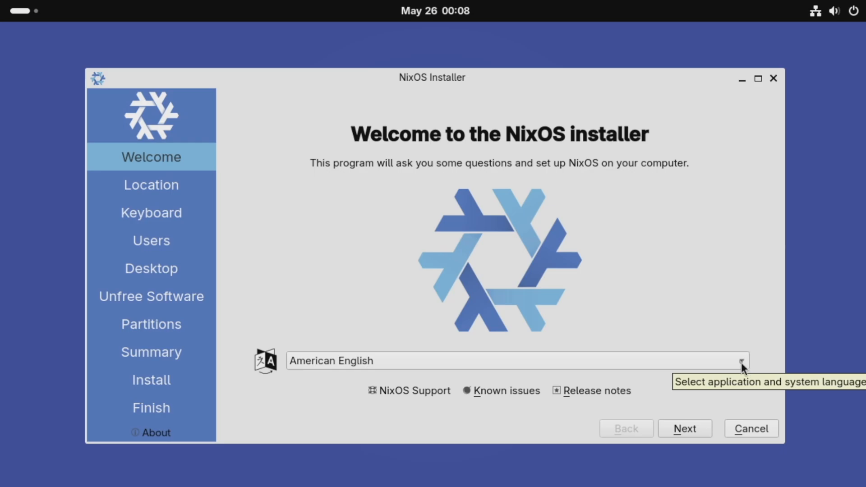
pyautogui.scroll(-17, 741, 363)
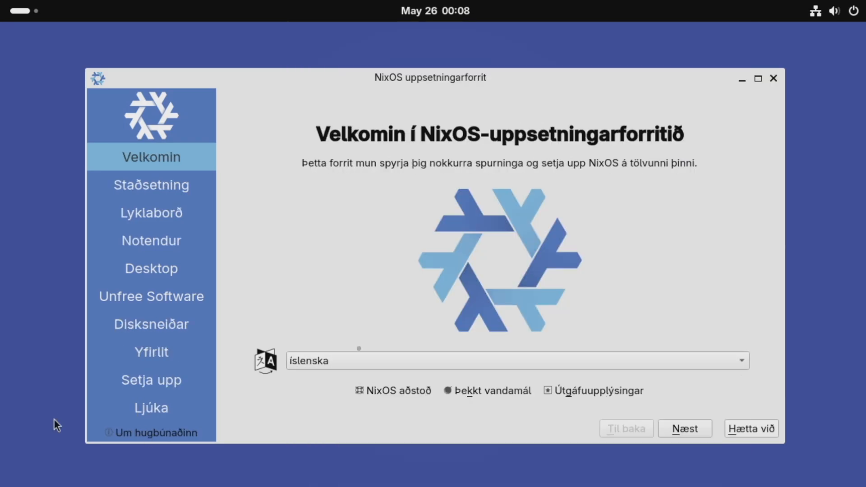
# Step: Set the installer language to American English and continue to the Location page
pyautogui.click(743, 362)
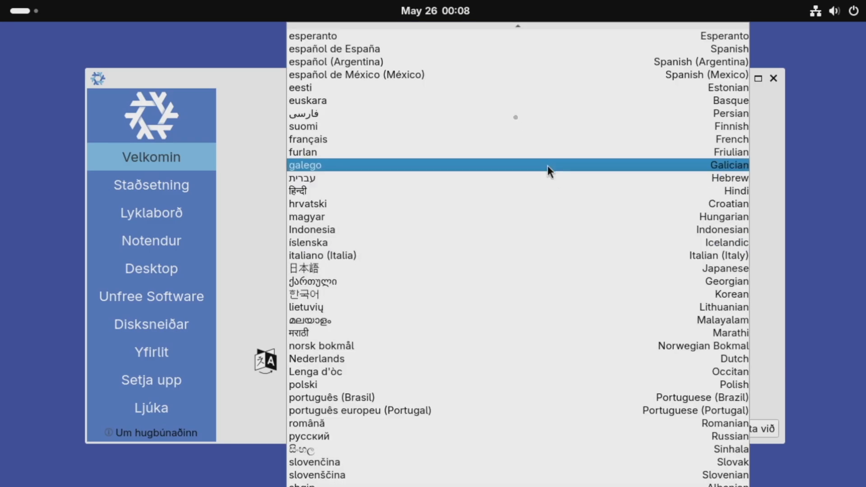
pyautogui.moveTo(492, 23)
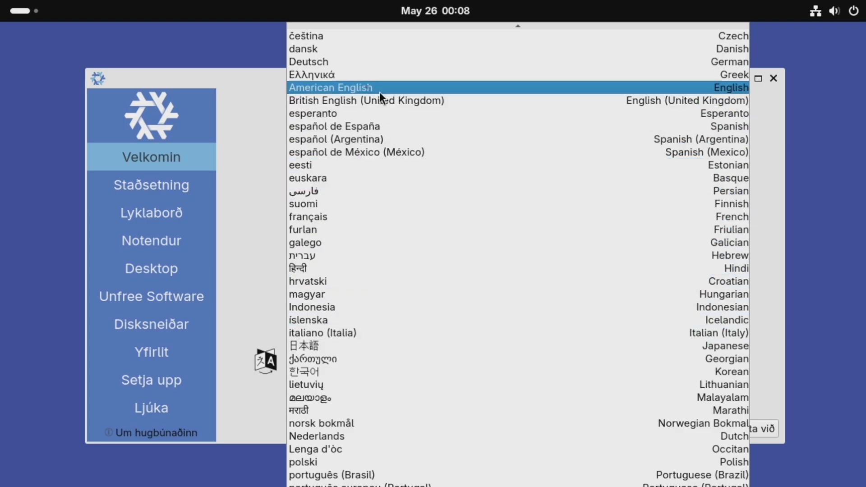
pyautogui.click(356, 88)
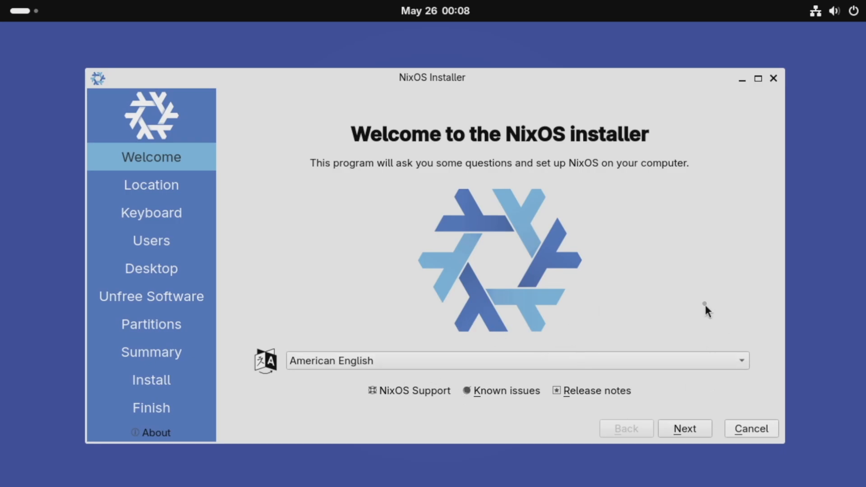
pyautogui.click(692, 431)
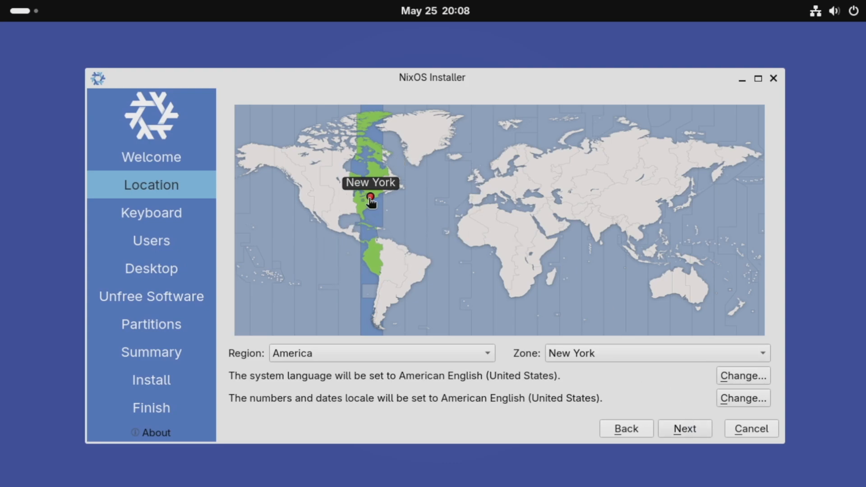
pyautogui.click(347, 209)
pyautogui.click(307, 192)
pyautogui.click(502, 227)
pyautogui.click(582, 201)
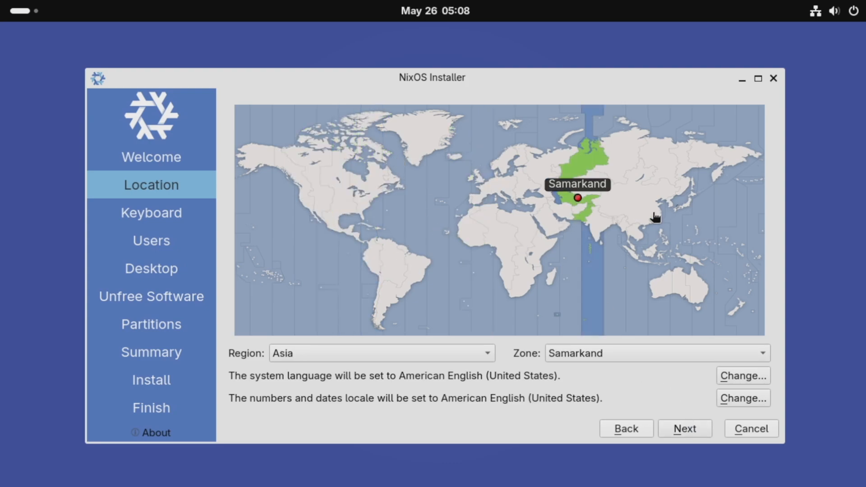
pyautogui.click(680, 212)
# Step: Set the location to region America, zone New York, on the map and continue to the Keyboard page
pyautogui.click(372, 200)
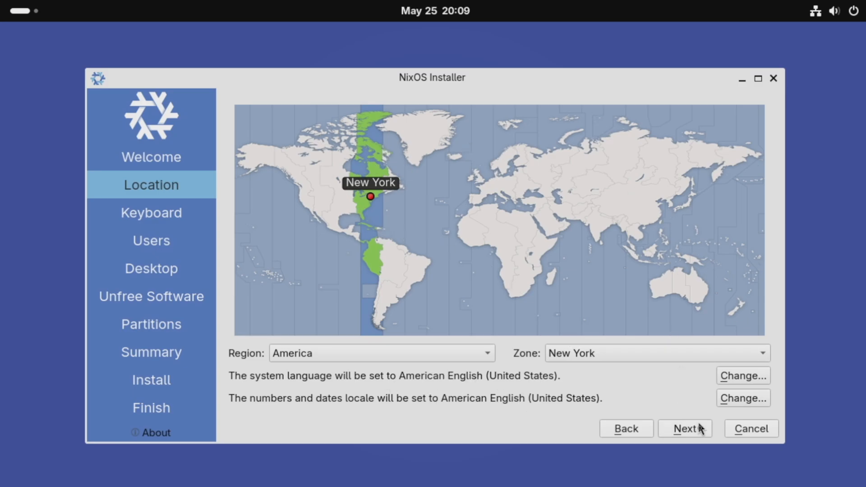
pyautogui.click(681, 430)
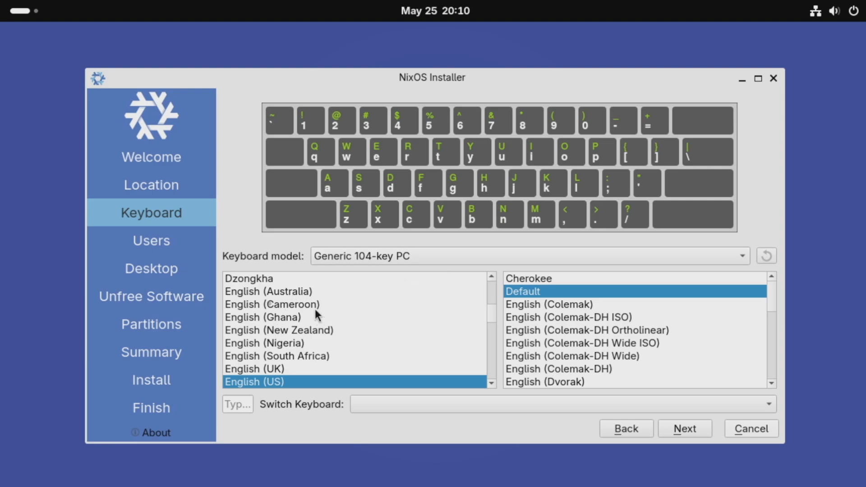
# Step: Test the English (US) keyboard layout by entering "hello" in the test field, and clear the text
pyautogui.click(239, 401)
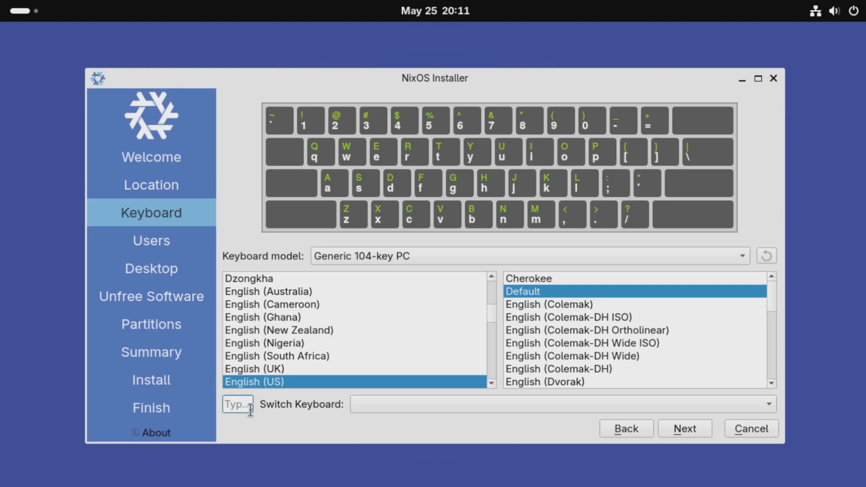
pyautogui.write('hello')
pyautogui.press('BackSpace')
pyautogui.press('BackSpace')
pyautogui.press('BackSpace')
pyautogui.press('BackSpace')
pyautogui.press('BackSpace')
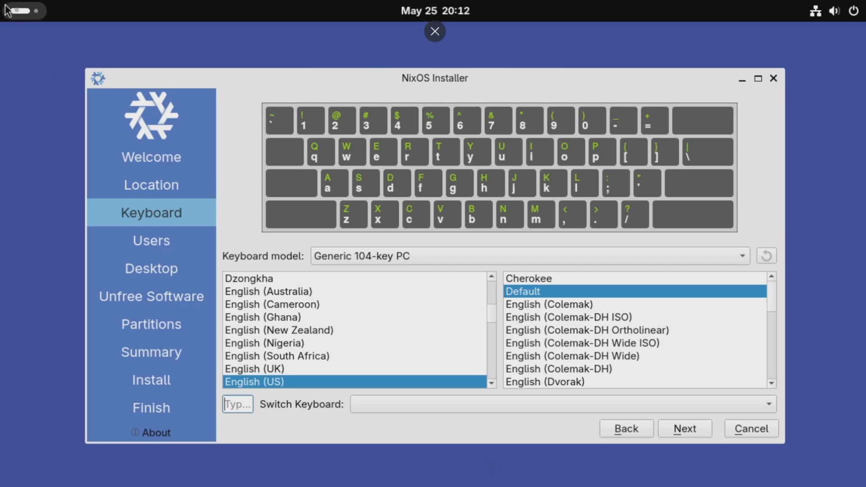
pyautogui.moveTo(1, 1)
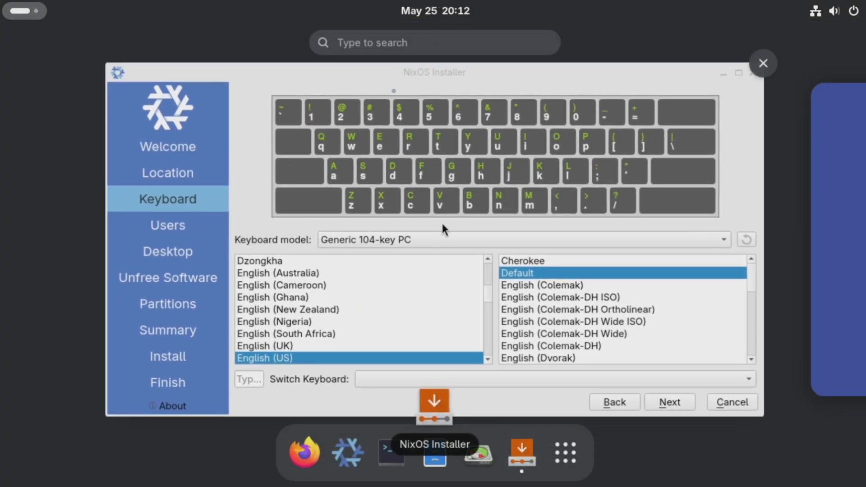
pyautogui.click(258, 69)
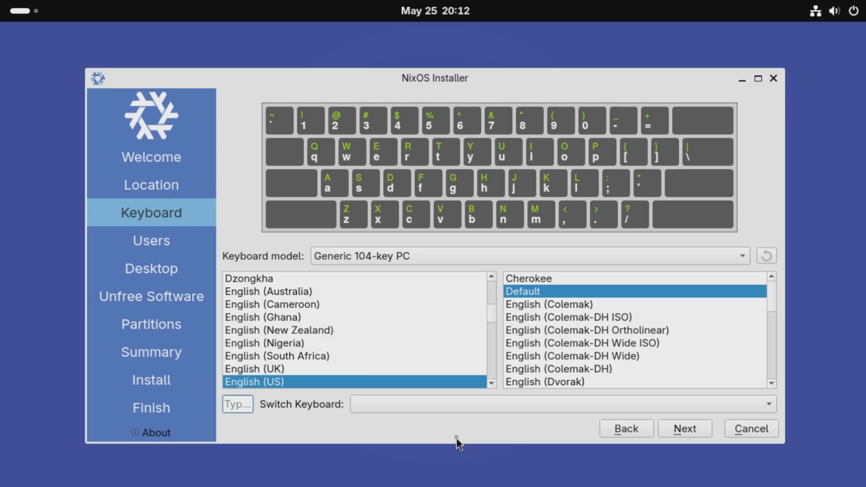
# Step: Accept the keyboard layout, enter the full name, login name "digital", account password and administrator password, and continue to the Desktop page
pyautogui.click(685, 430)
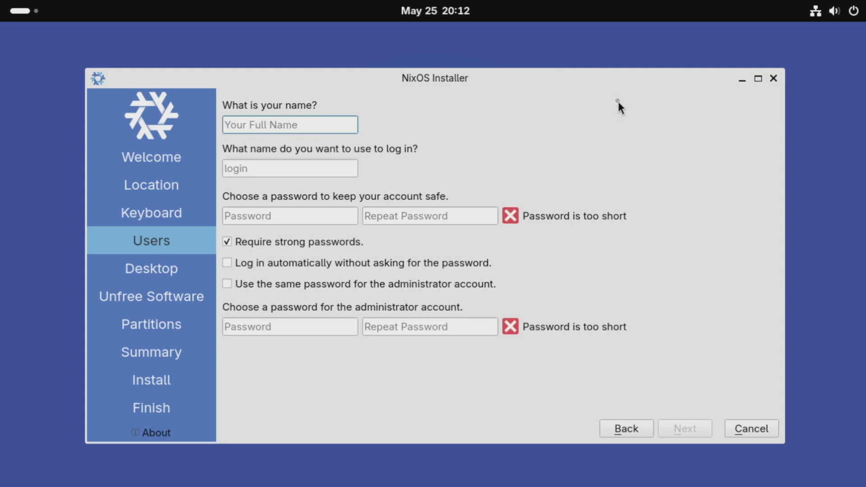
pyautogui.write('Digital Scriptorium')
pyautogui.press('Tab')
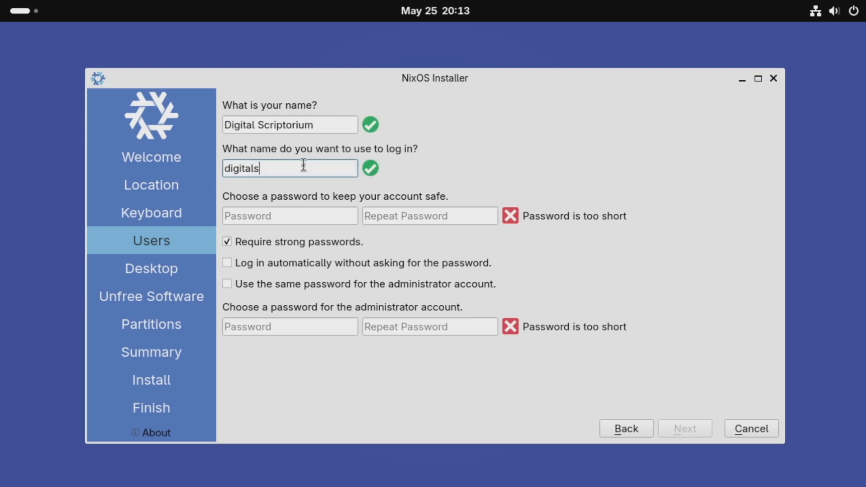
pyautogui.press('BackSpace')
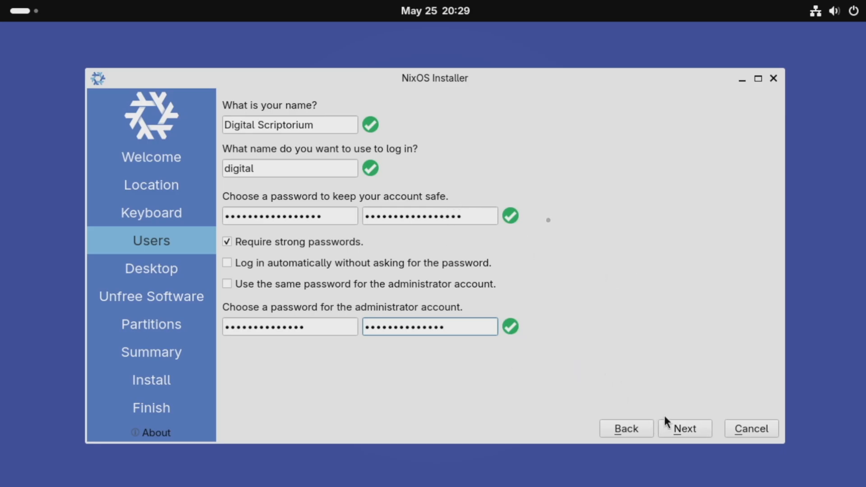
pyautogui.click(683, 434)
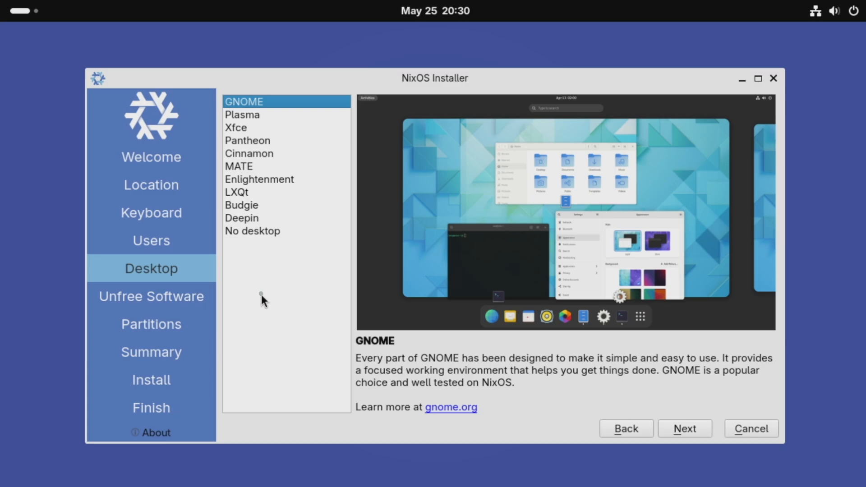
# Step: Preview the available desktop environments, from Plasma and Xfce through Budgie and Deepin
pyautogui.click(253, 117)
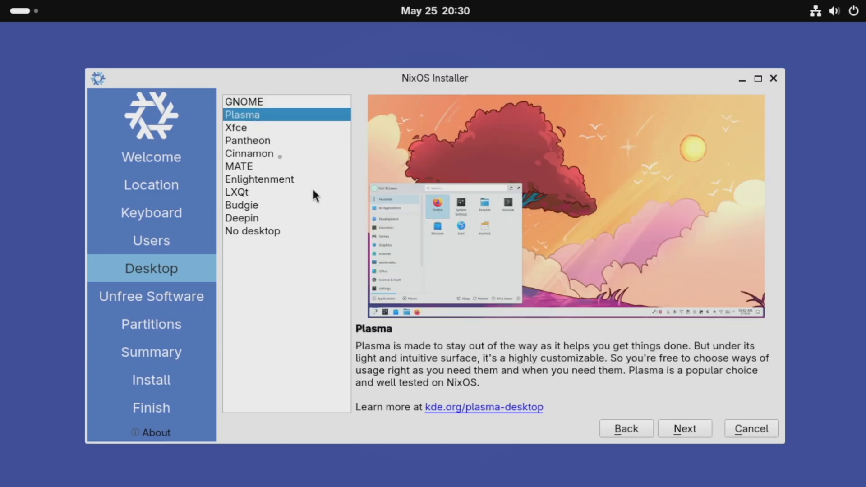
pyautogui.click(255, 131)
pyautogui.click(266, 140)
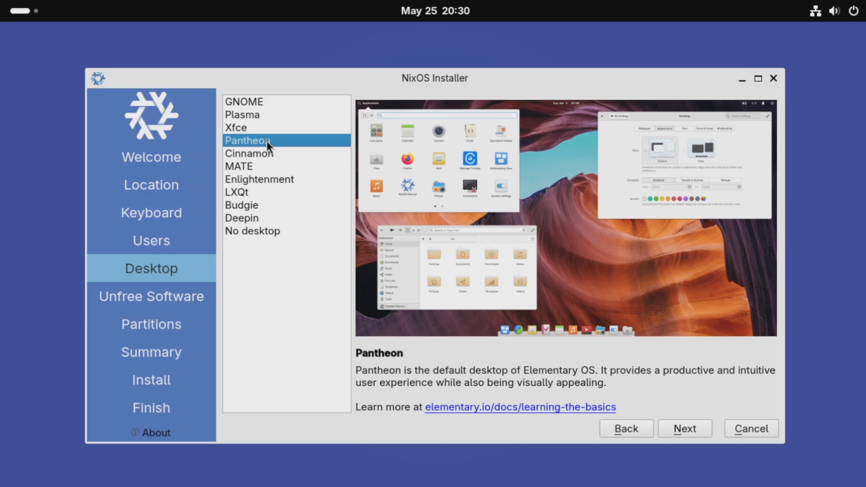
pyautogui.click(269, 151)
pyautogui.click(272, 166)
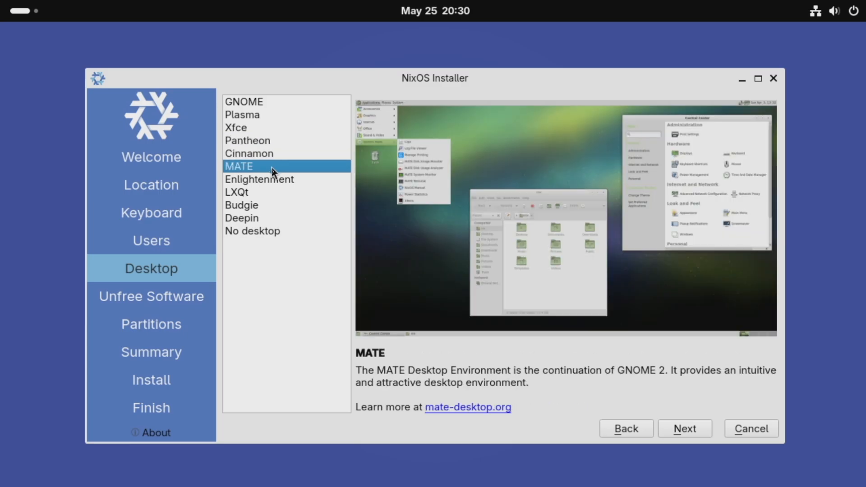
pyautogui.click(271, 181)
pyautogui.click(269, 194)
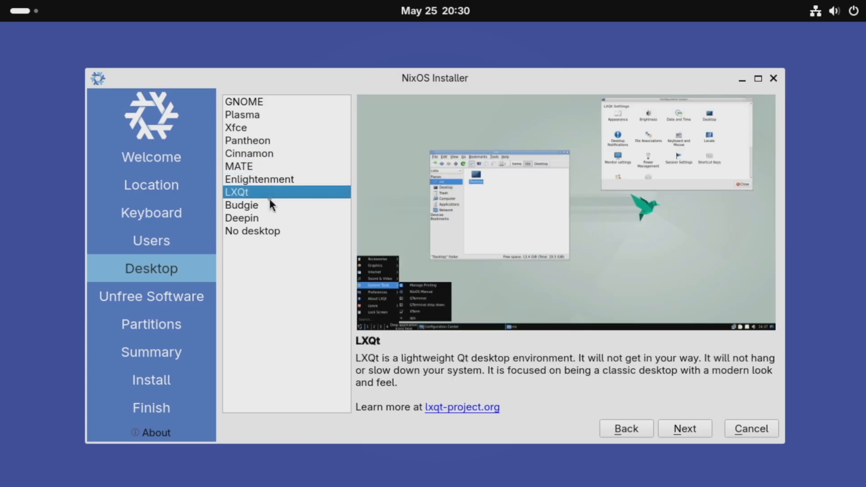
pyautogui.click(269, 201)
pyautogui.click(269, 217)
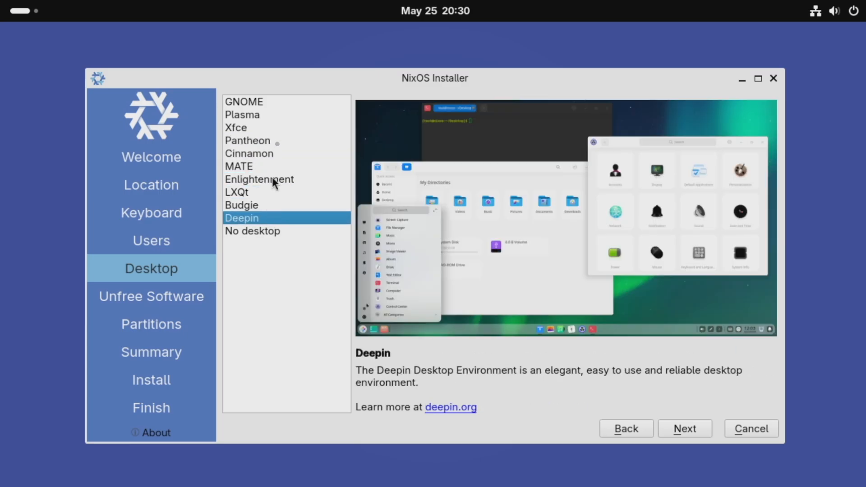
# Step: Choose GNOME as the desktop, allow unfree software, and continue to the Partitions page
pyautogui.click(260, 103)
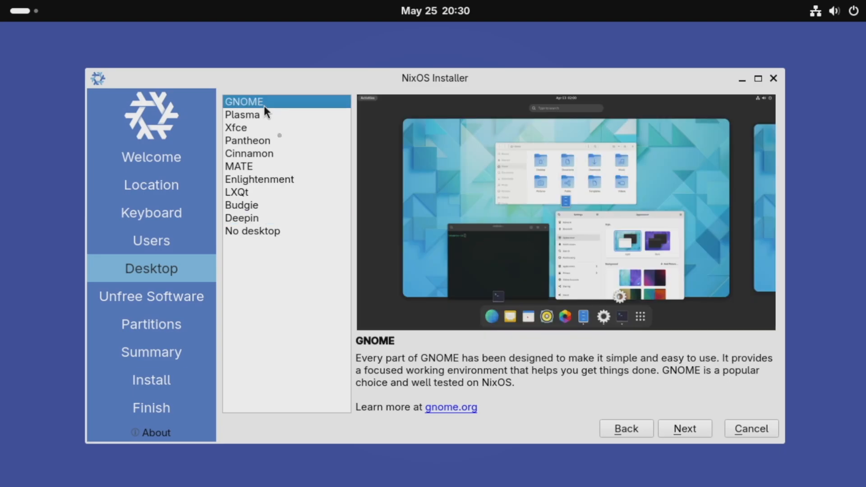
pyautogui.click(695, 429)
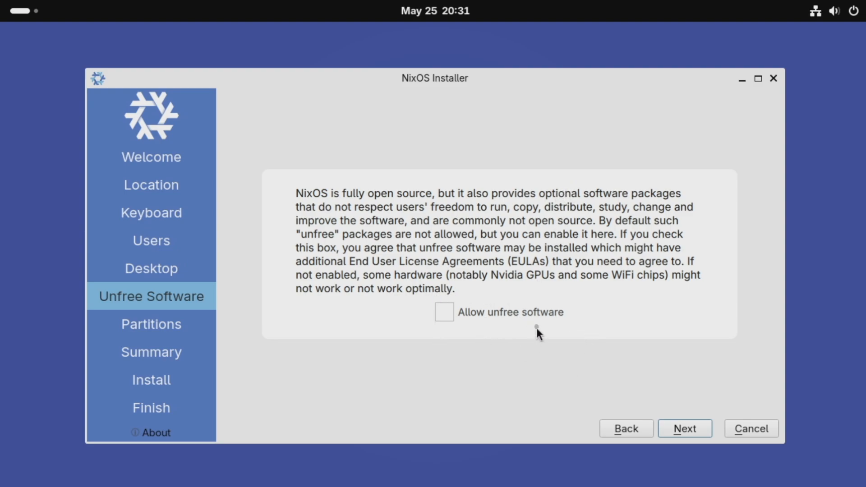
pyautogui.click(487, 274)
pyautogui.click(449, 313)
pyautogui.click(700, 431)
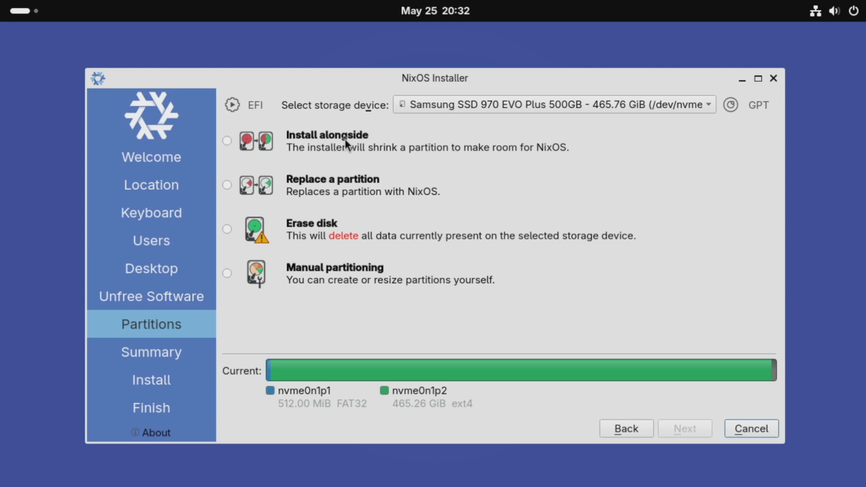
# Step: Set the Samsung SSD 970 EVO Plus to Erase disk with Swap (no Hibernate) and continue to the Summary page
pyautogui.click(230, 229)
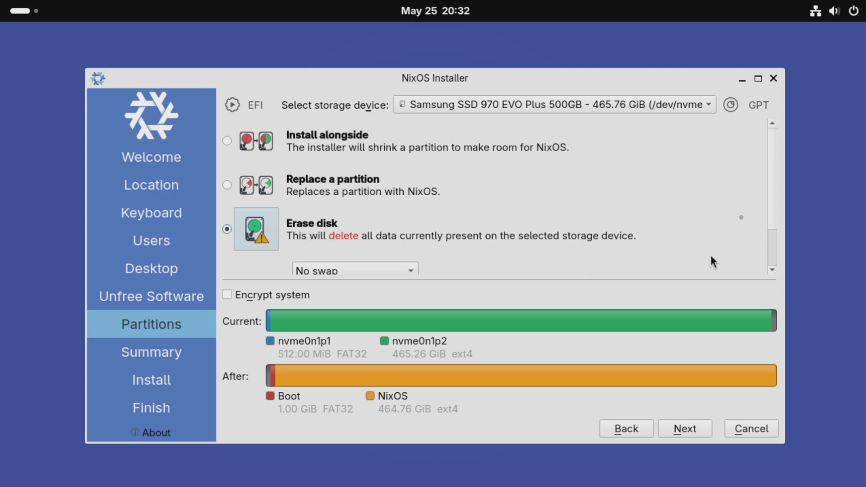
pyautogui.scroll(-2, 773, 218)
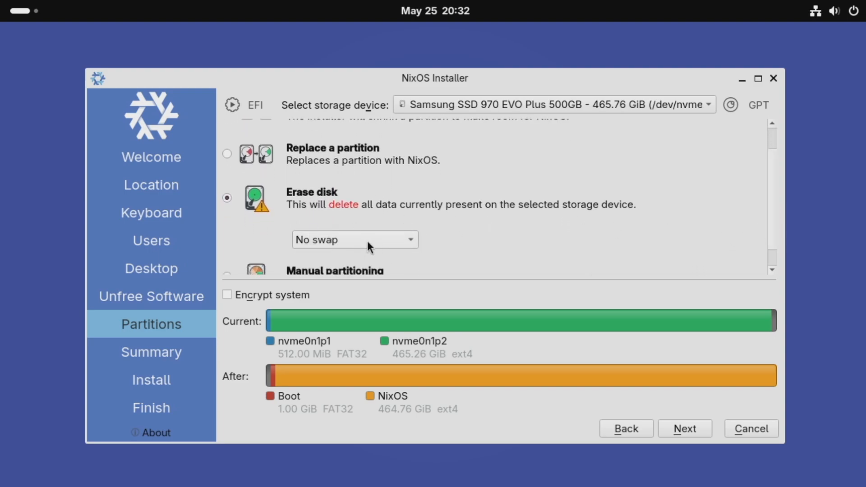
pyautogui.click(388, 239)
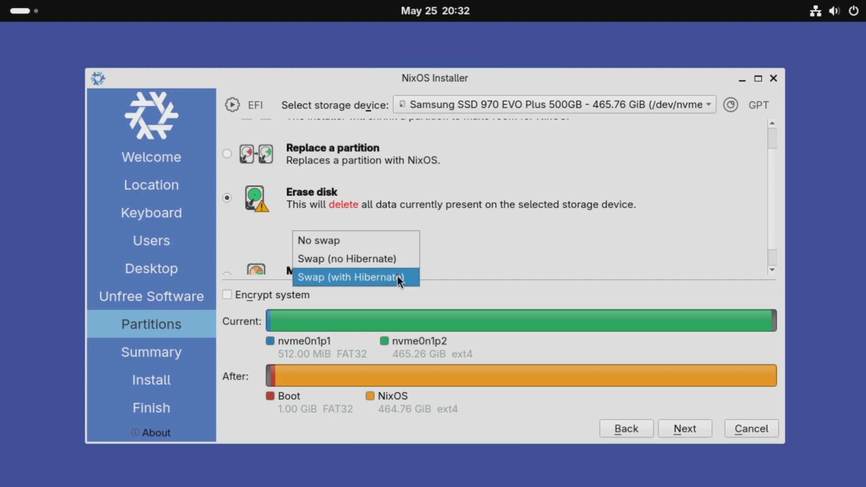
pyautogui.click(380, 259)
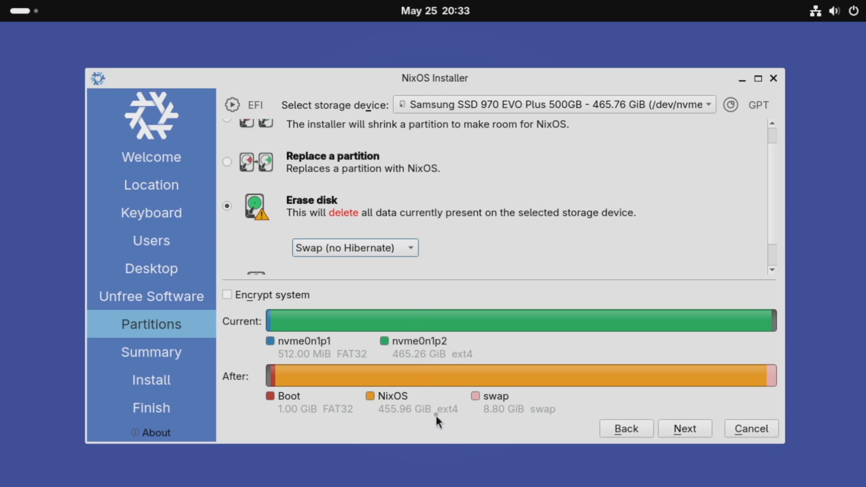
pyautogui.click(685, 429)
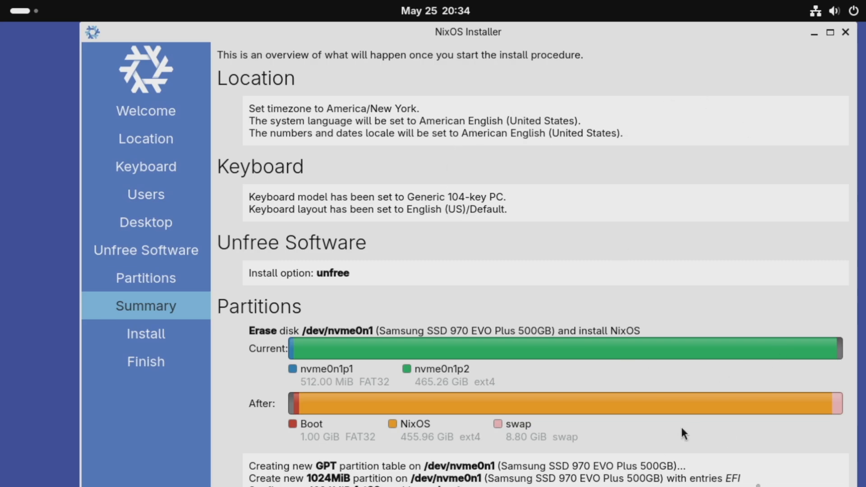
# Step: Maximize the installer window, review the installation summary down to the partition changes, and check the network connection status
pyautogui.click(830, 34)
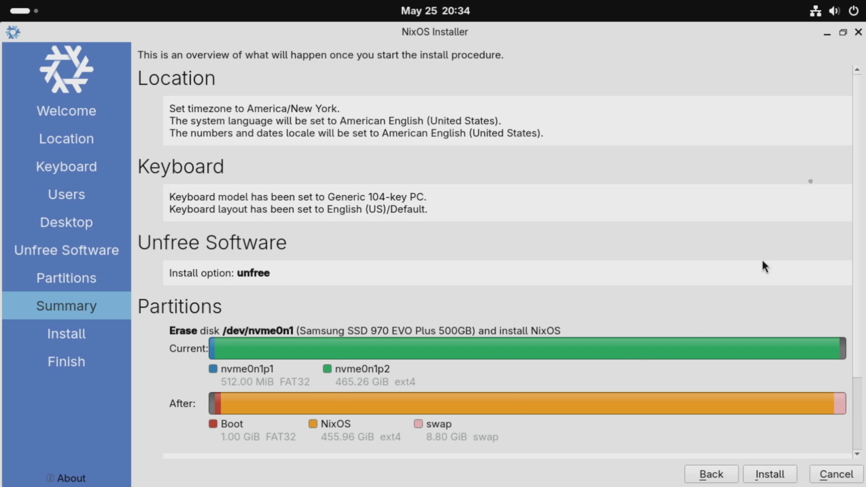
pyautogui.scroll(-3, 856, 175)
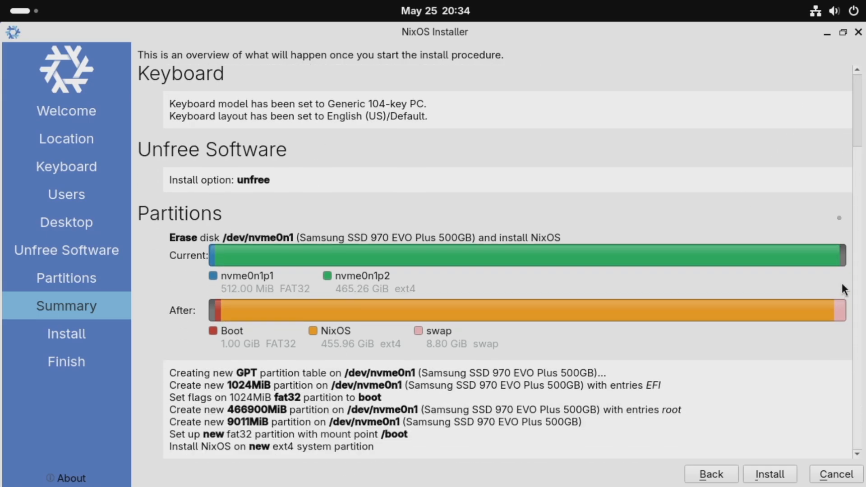
pyautogui.scroll(3, 839, 261)
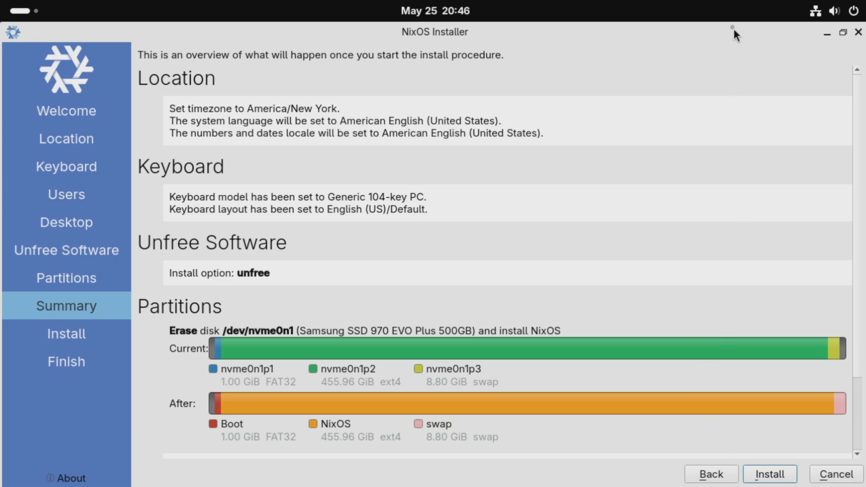
pyautogui.click(814, 15)
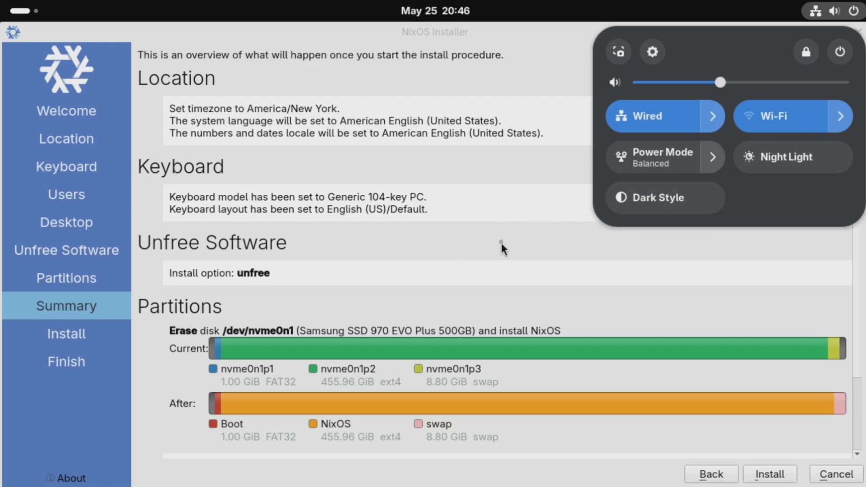
pyautogui.click(501, 241)
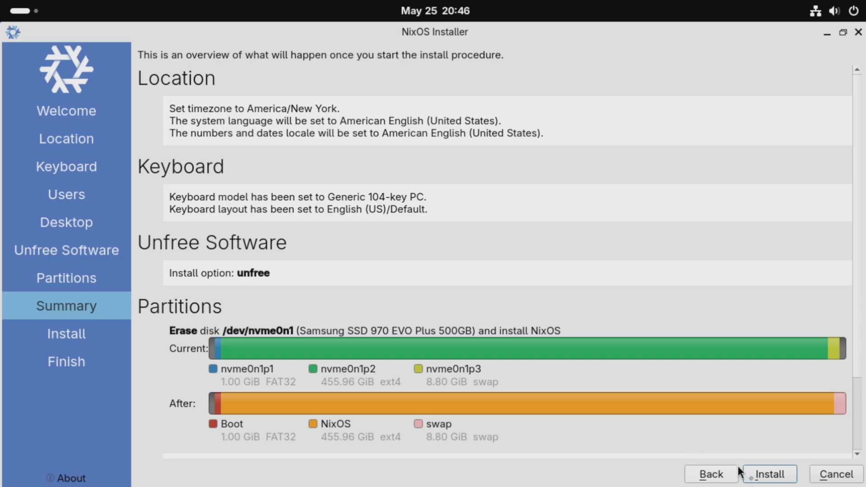
# Step: Start the NixOS installation, and show the installation log briefly before hiding it again
pyautogui.click(763, 475)
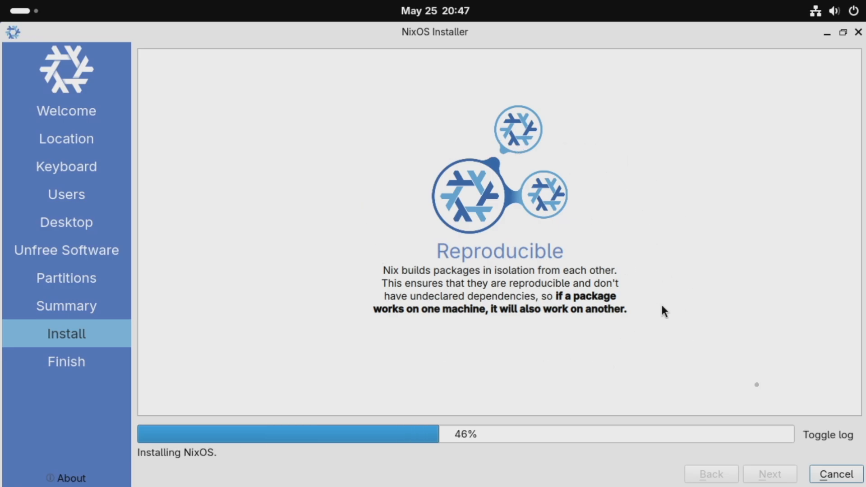
pyautogui.click(829, 437)
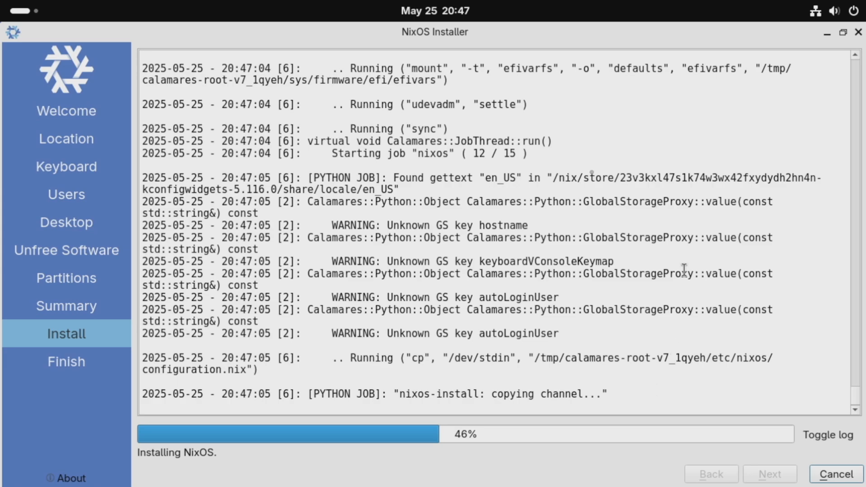
pyautogui.click(817, 436)
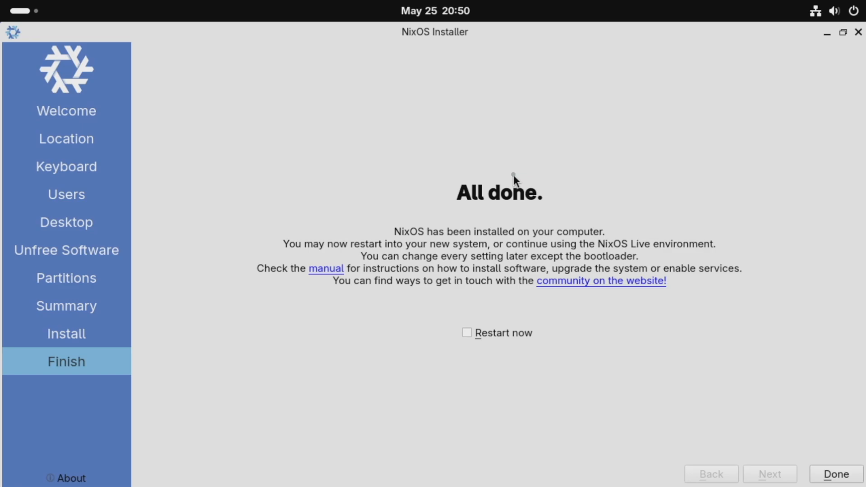
# Step: Enable Restart now and finish the installer to reboot into the installed system
pyautogui.click(469, 333)
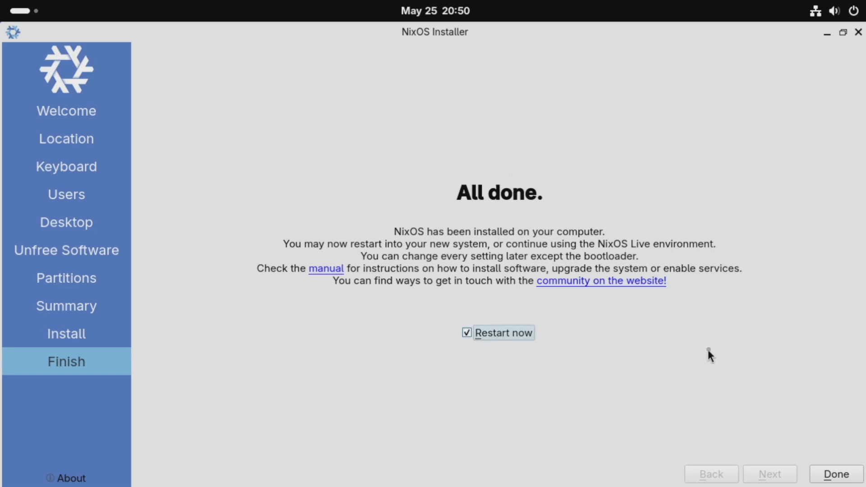
pyautogui.click(836, 474)
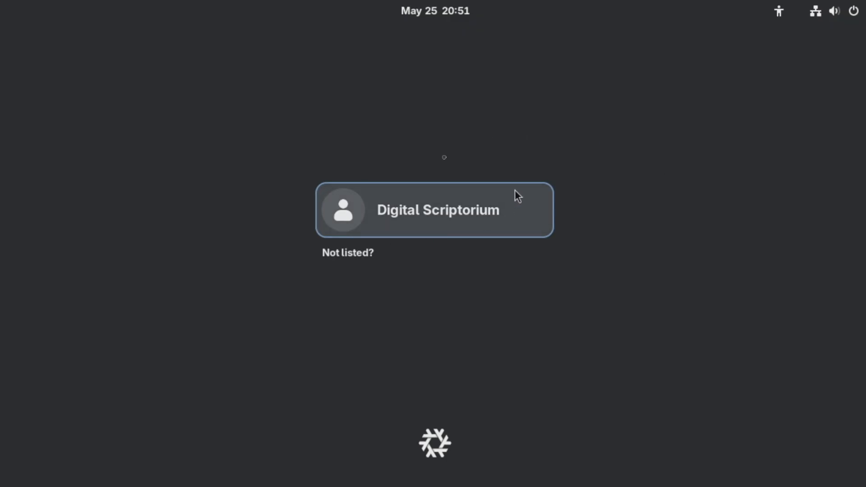
# Step: Log in to the new user account with the account password and skip the welcome tour
pyautogui.click(432, 217)
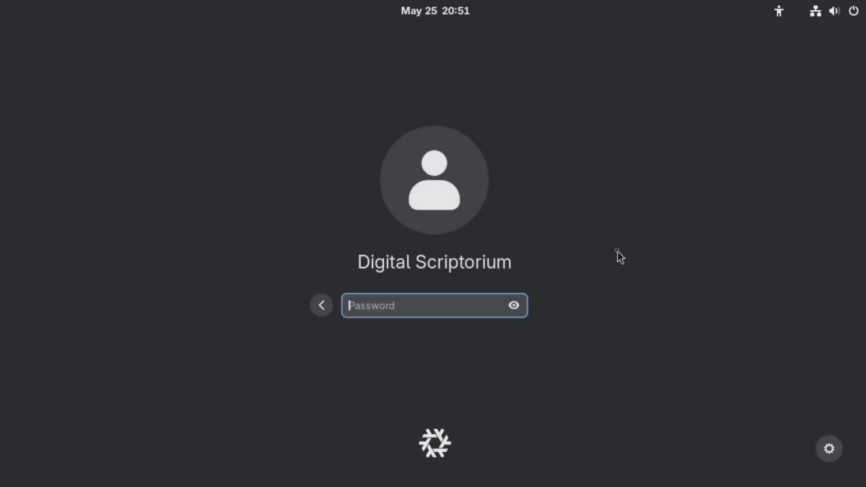
pyautogui.write('●●●●●●●●●●●●●●●●●●')
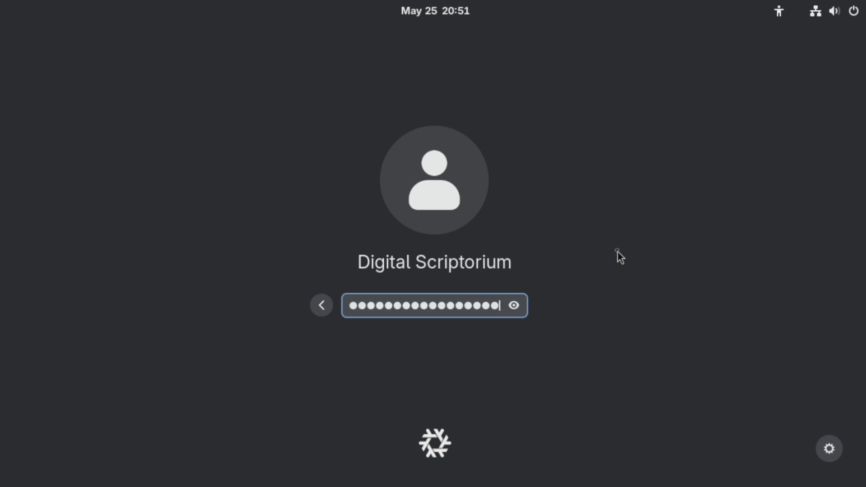
pyautogui.press('Return')
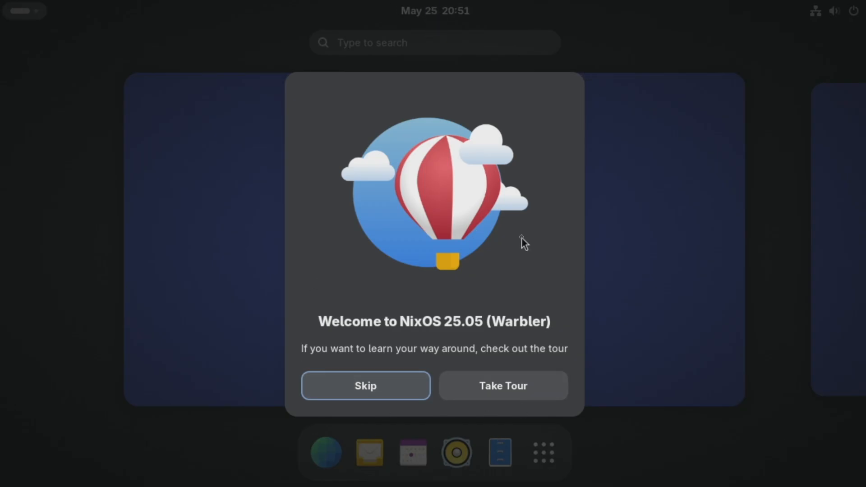
pyautogui.click(383, 388)
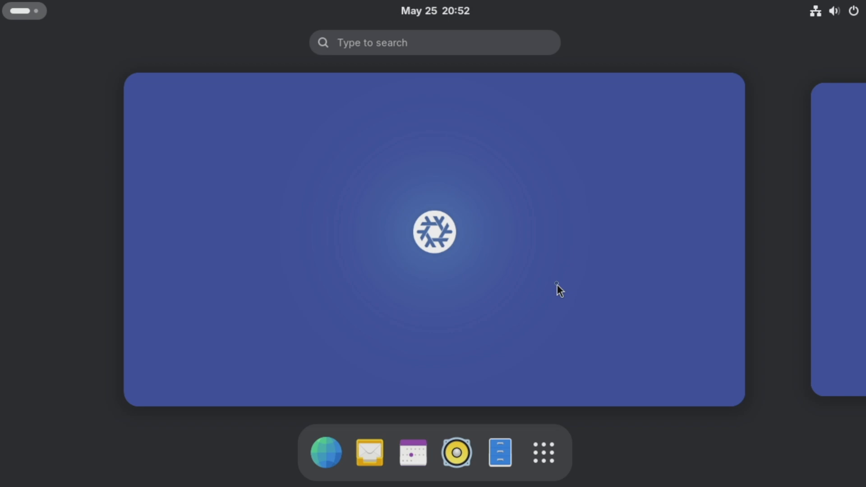
# Step: Look over the quick settings and power options, and open the system Settings briefly before closing them
pyautogui.click(843, 12)
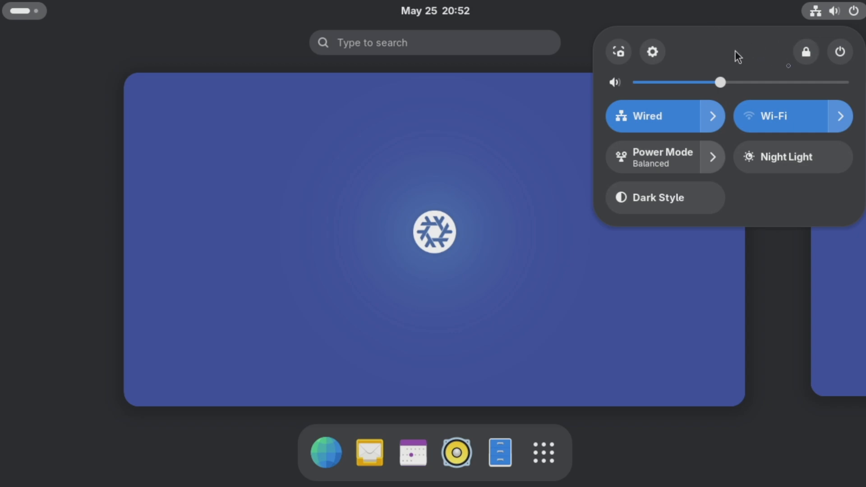
pyautogui.click(841, 53)
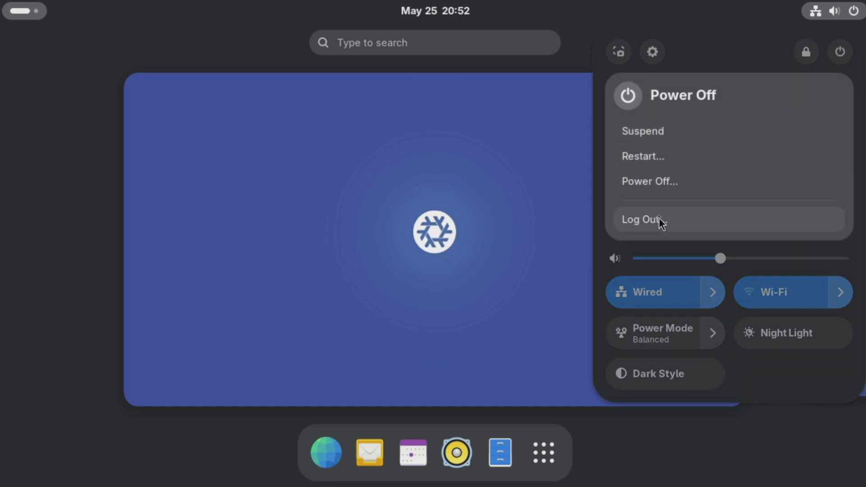
pyautogui.click(726, 48)
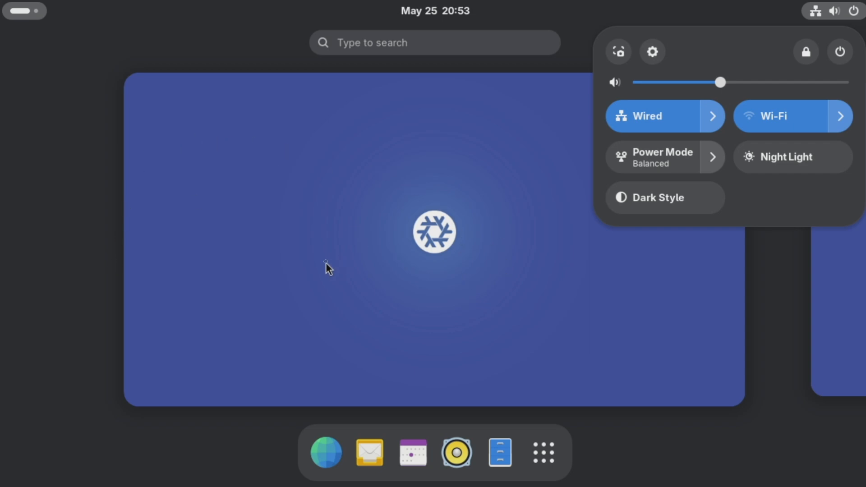
pyautogui.click(652, 52)
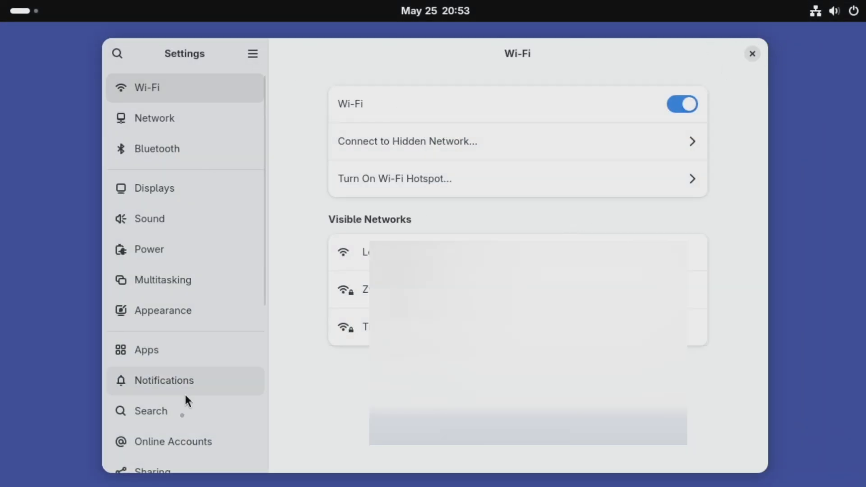
pyautogui.click(756, 55)
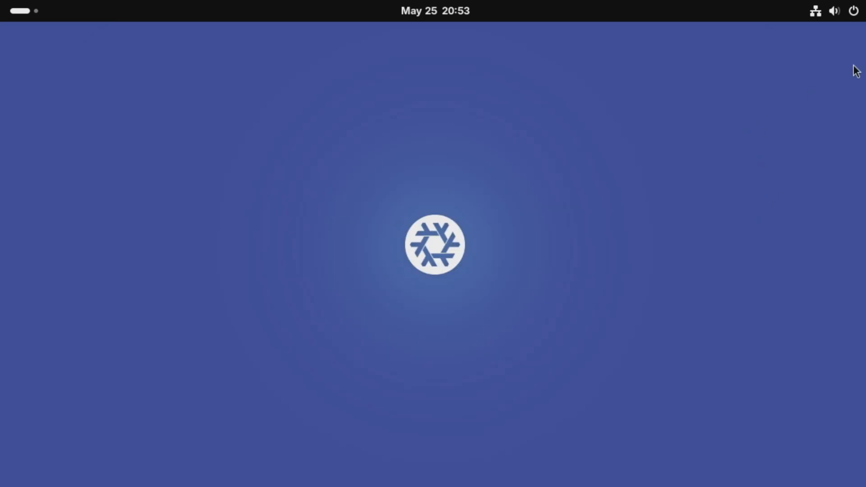
# Step: Open the screenshot tool, enlarge the capture area, and switch the capture mode to the whole screen
pyautogui.click(841, 12)
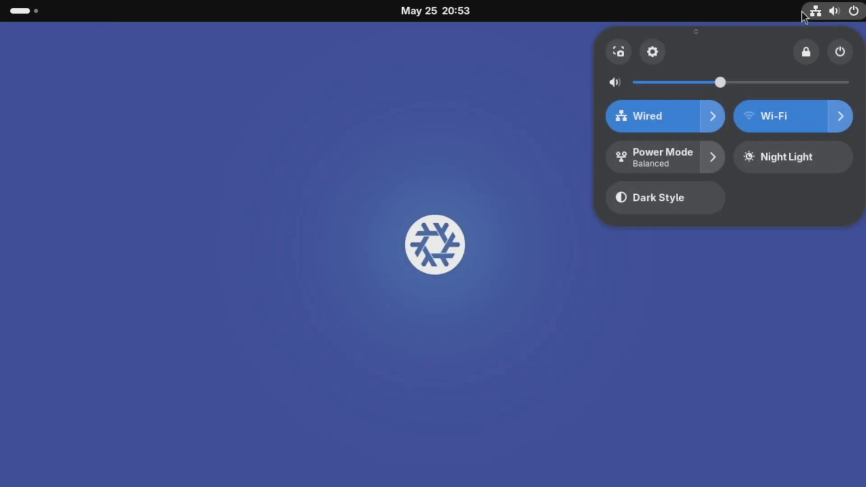
pyautogui.click(619, 52)
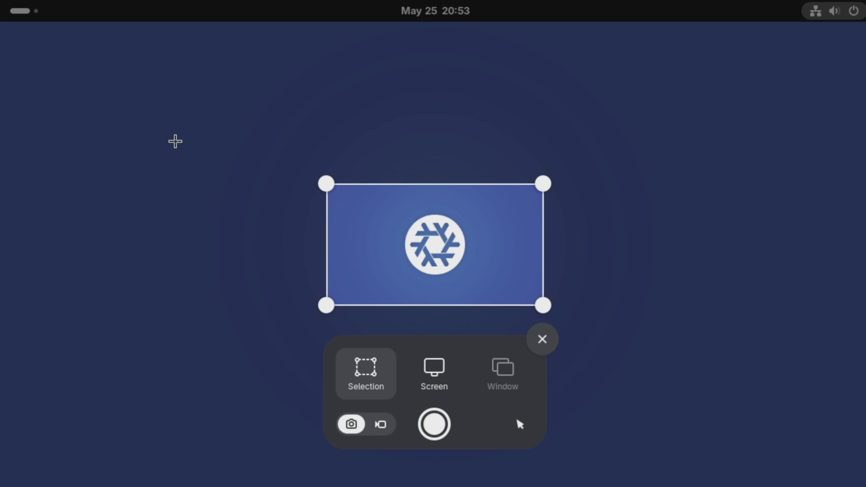
pyautogui.moveTo(327, 183); pyautogui.dragTo(298, 166)
pyautogui.click(434, 369)
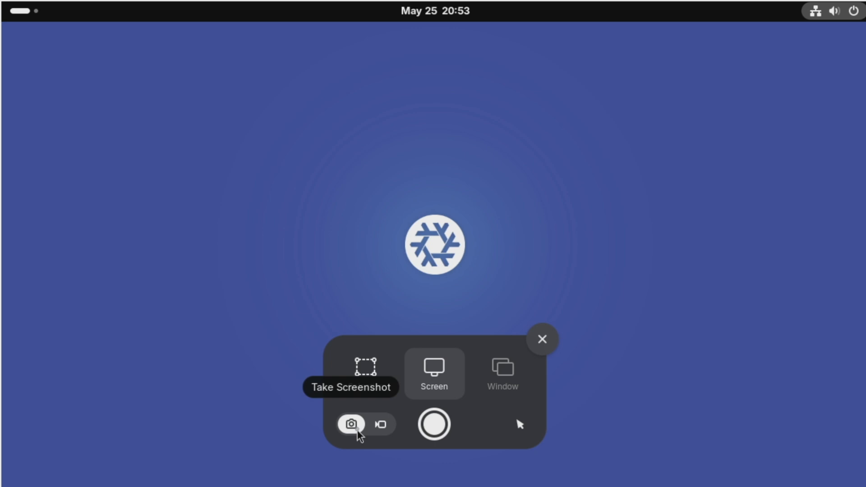
# Step: Switch the capture tool to screen recording and close it without recording anything
pyautogui.click(380, 425)
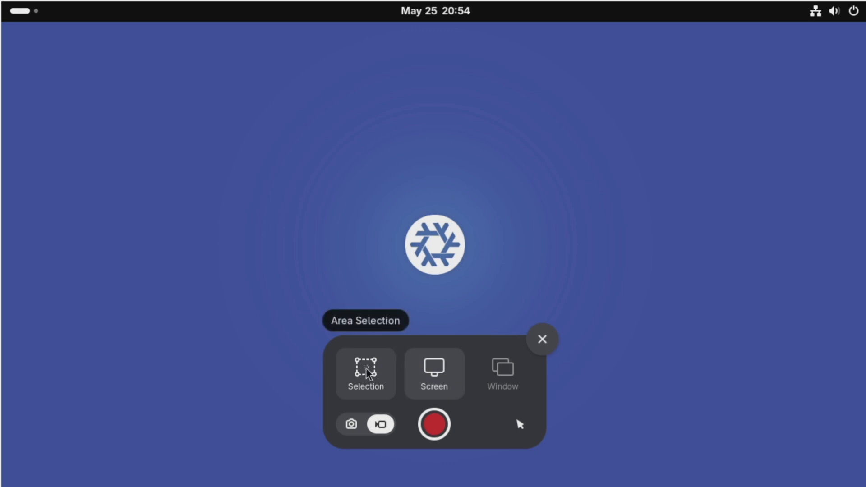
pyautogui.click(542, 339)
# Step: Open the quick settings and raise the system volume to slightly above half
pyautogui.click(819, 16)
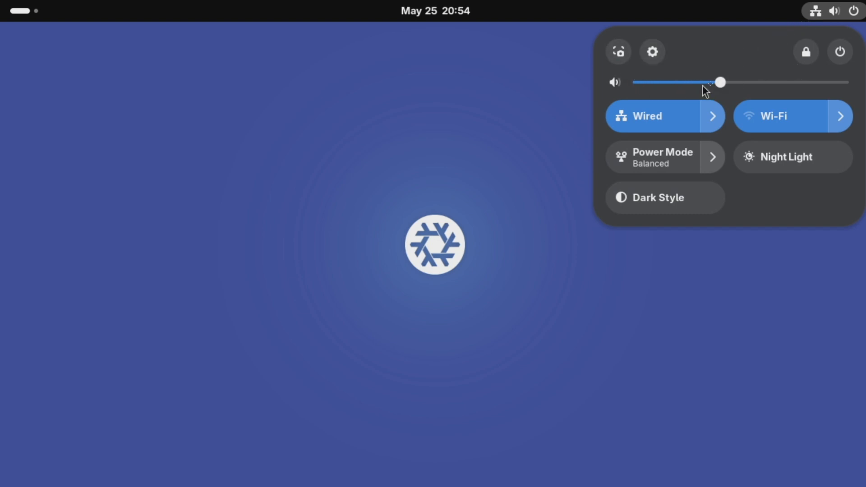
pyautogui.click(718, 82)
pyautogui.moveTo(774, 82); pyautogui.dragTo(752, 83)
# Step: Look over the wired connections, the Wi-Fi network list and the power mode options in the quick settings
pyautogui.click(715, 117)
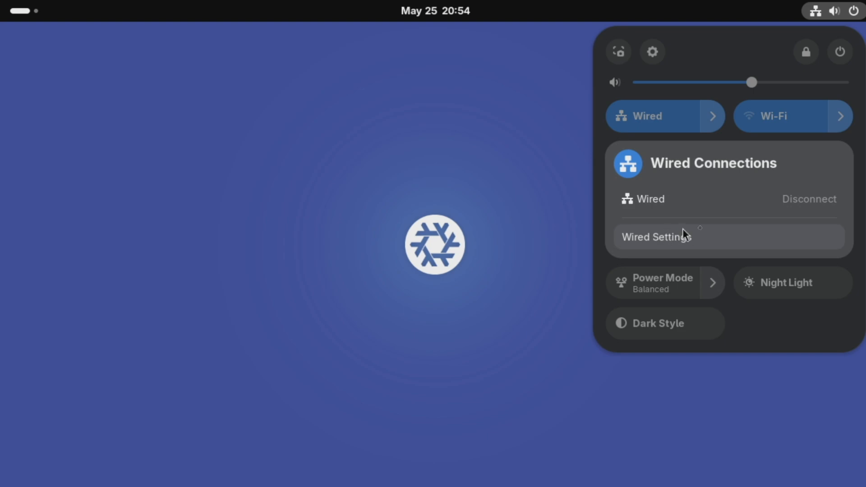
pyautogui.click(728, 50)
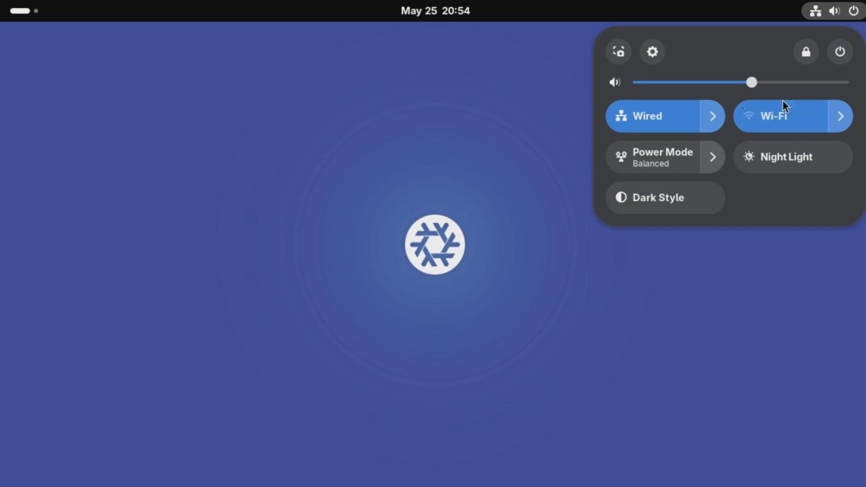
pyautogui.click(841, 116)
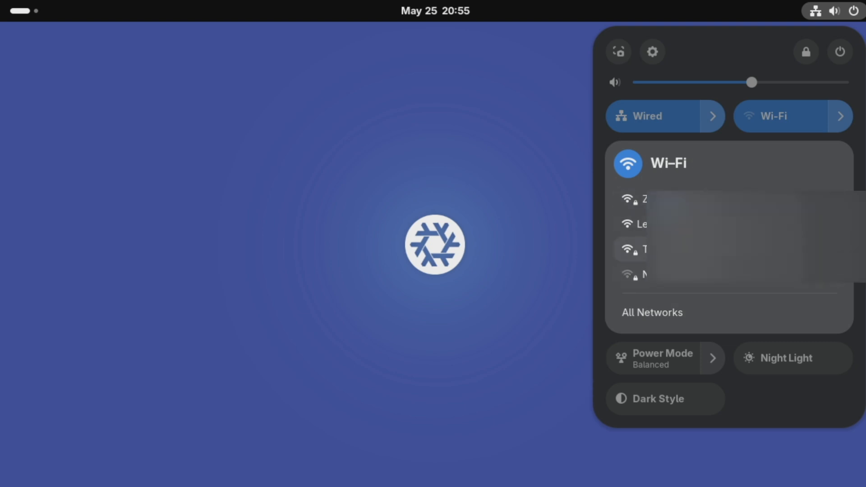
pyautogui.click(845, 93)
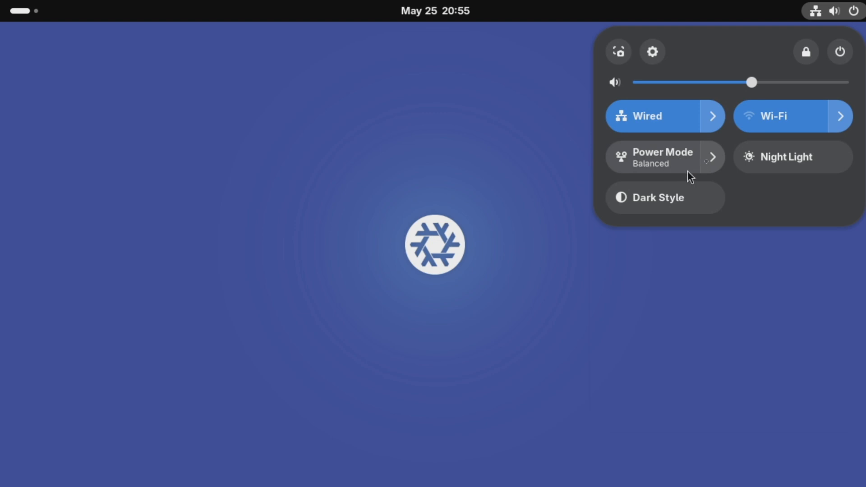
pyautogui.click(711, 159)
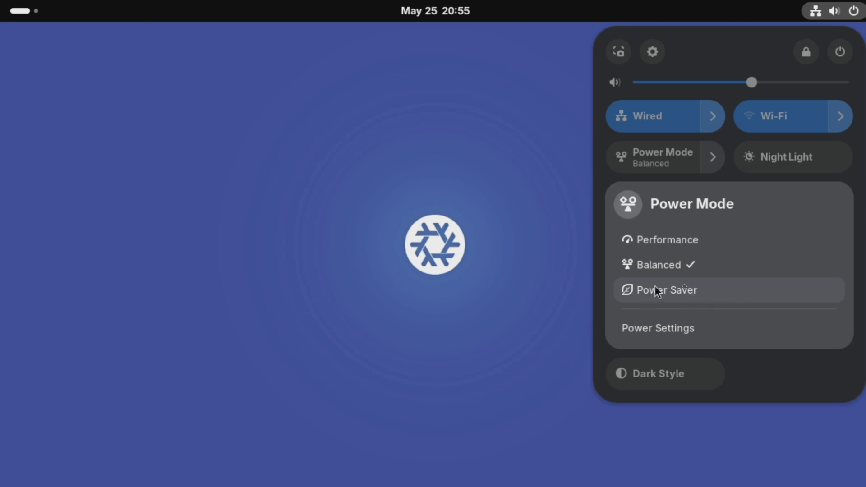
pyautogui.click(716, 51)
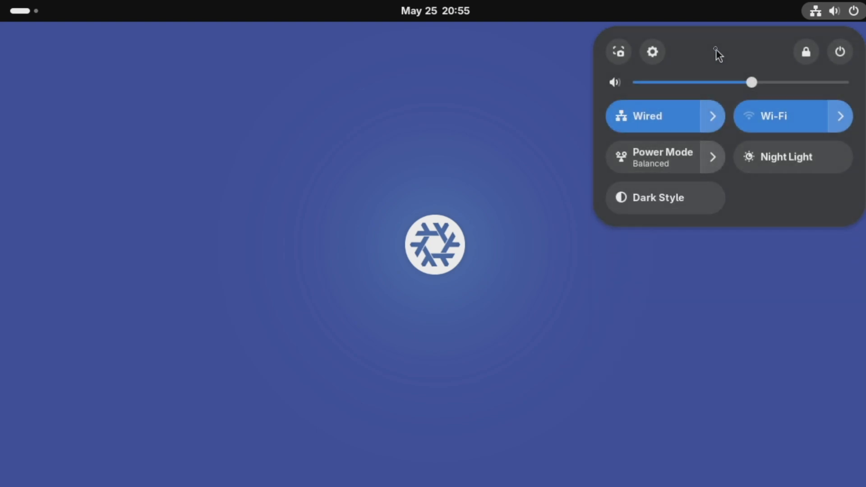
# Step: Try Night Light and turn it off again, and switch the desktop to Dark Style before closing the quick settings
pyautogui.click(794, 156)
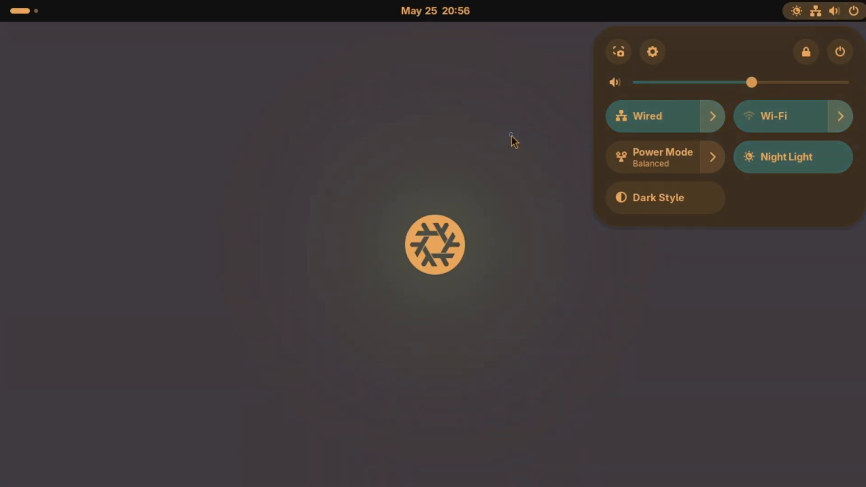
pyautogui.click(765, 170)
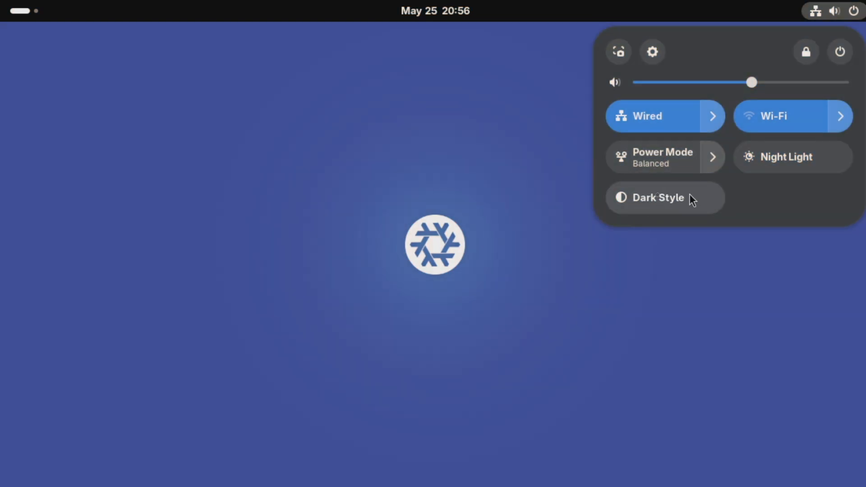
pyautogui.click(659, 198)
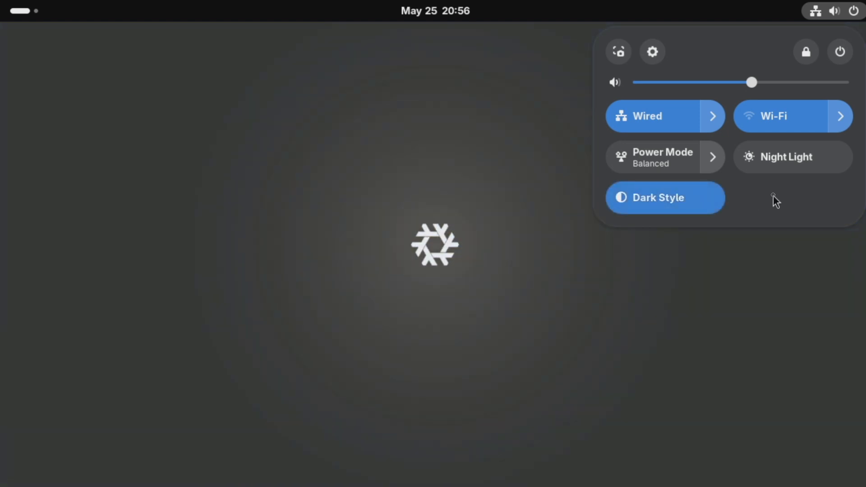
pyautogui.click(637, 193)
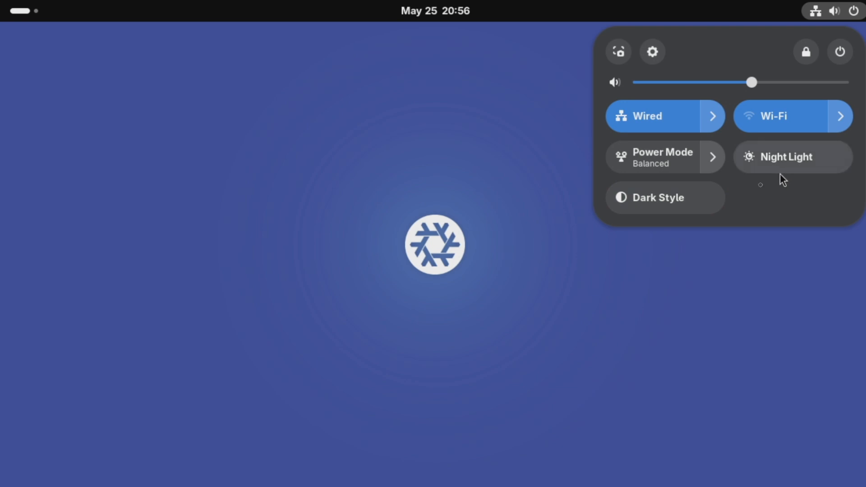
pyautogui.click(721, 197)
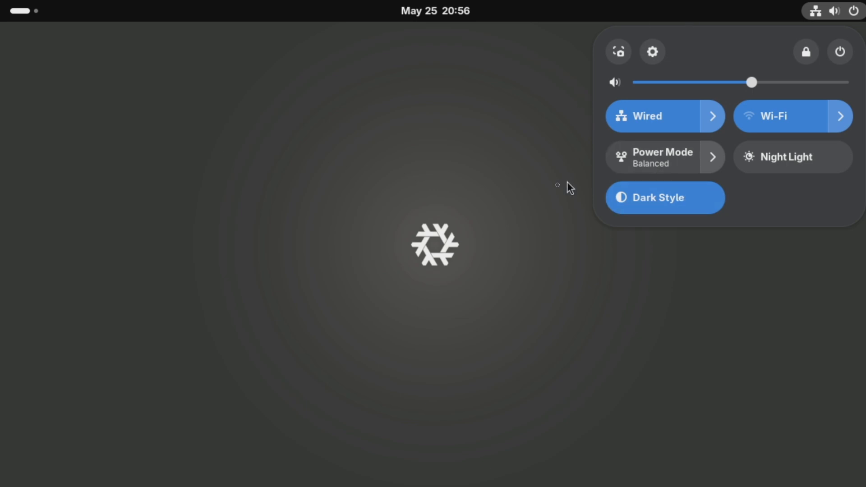
pyautogui.click(505, 110)
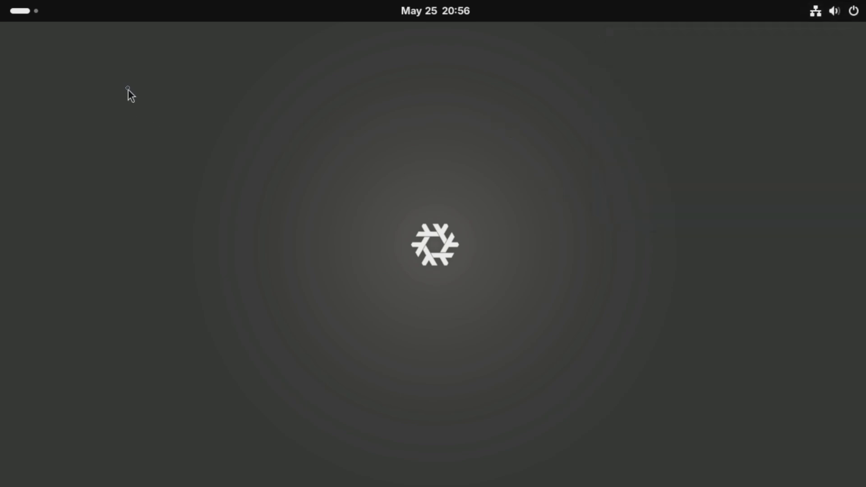
# Step: Look over the notification and calendar panel and close it
pyautogui.click(423, 12)
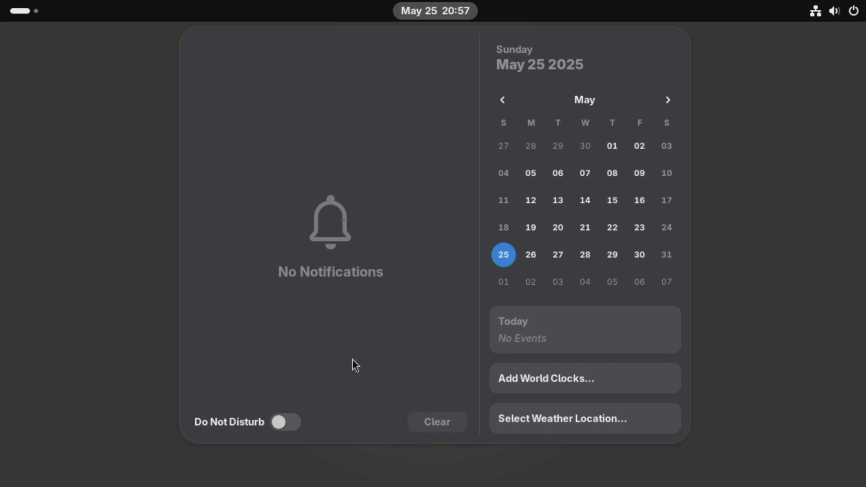
pyautogui.click(147, 130)
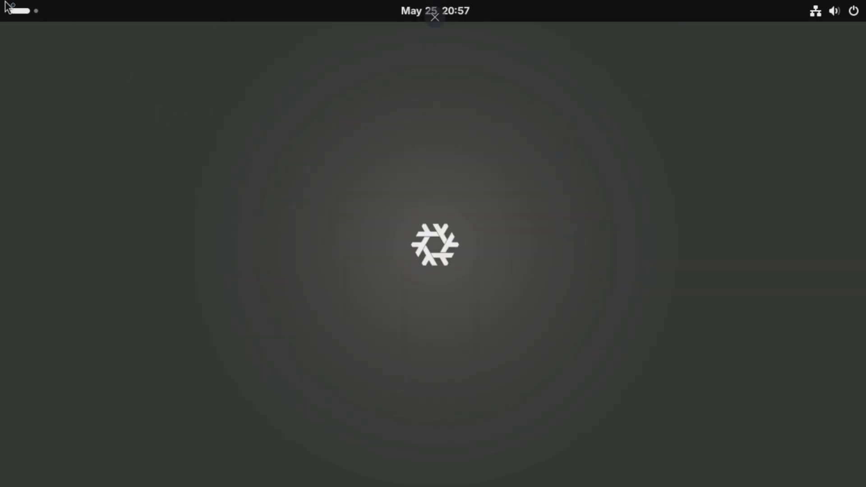
# Step: Open the activities overview and switch back and forth between the two workspaces, ending on the first one
pyautogui.click(19, 12)
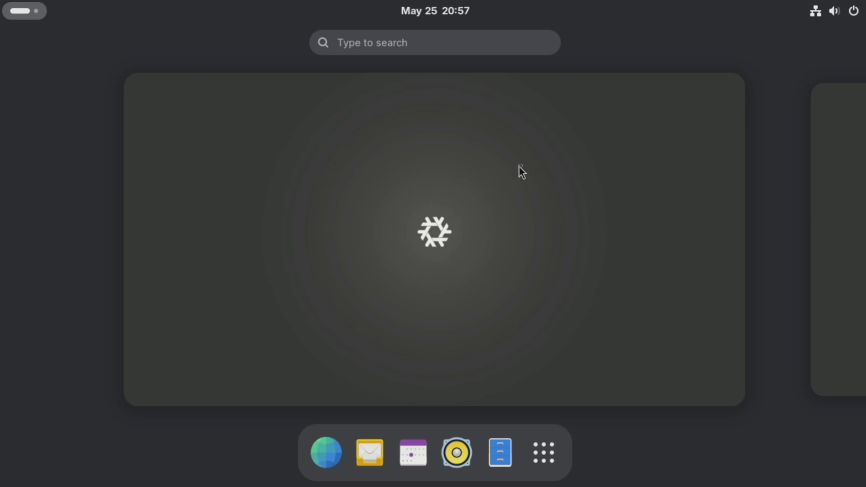
pyautogui.click(850, 215)
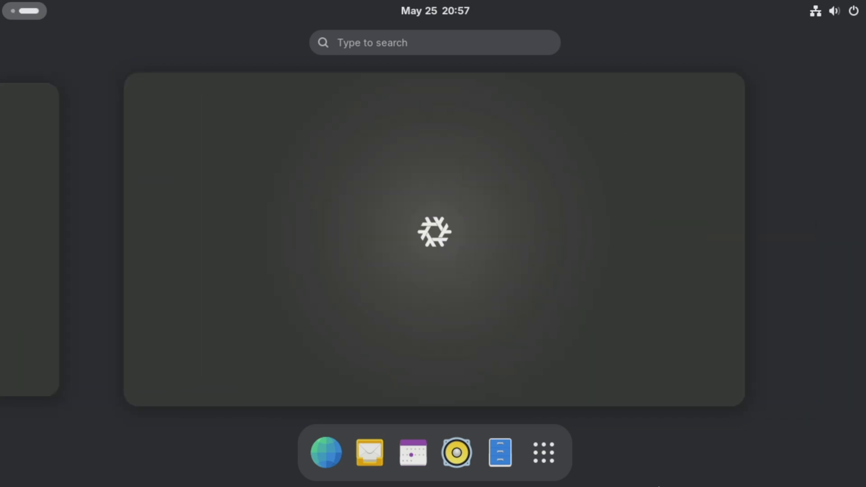
pyautogui.click(38, 235)
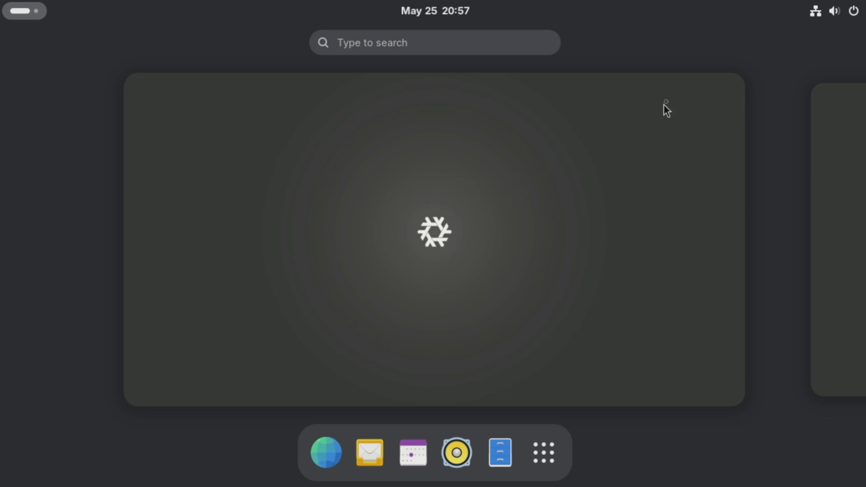
pyautogui.click(824, 254)
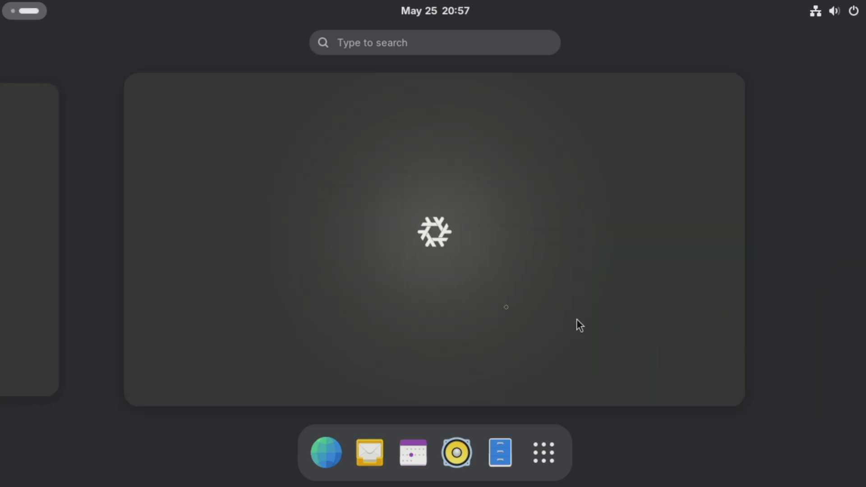
pyautogui.click(56, 256)
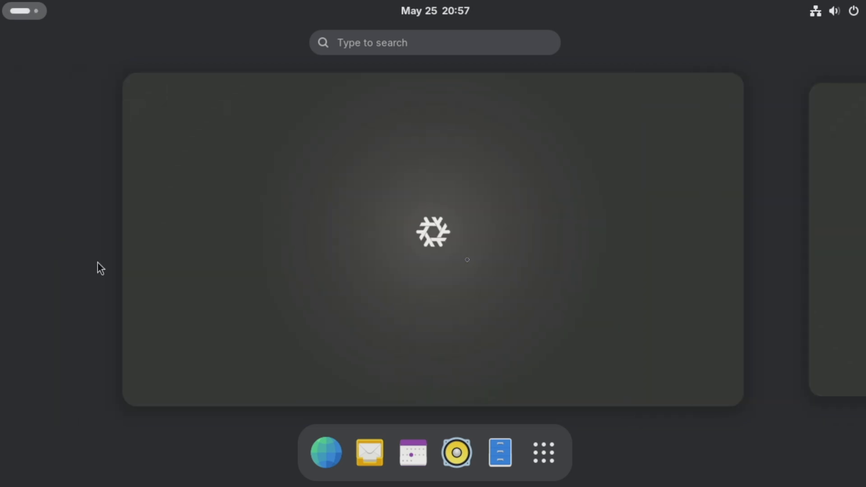
pyautogui.click(841, 221)
pyautogui.click(56, 246)
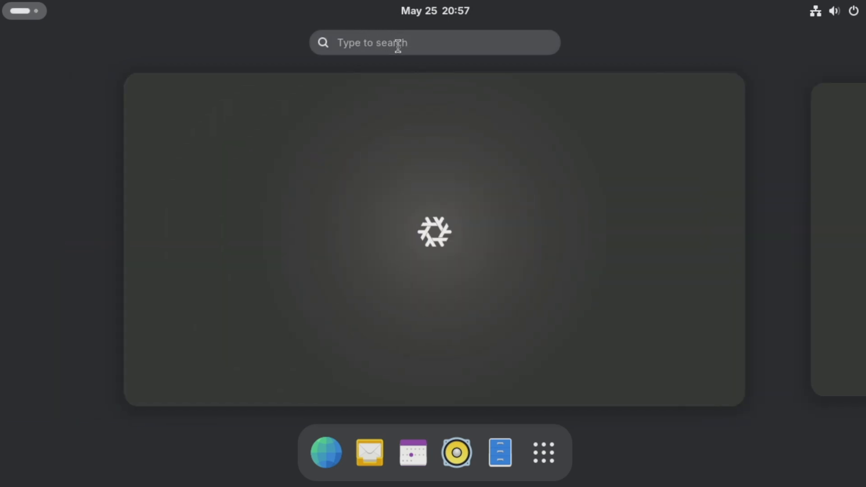
# Step: Search the overview for "terminal", clear the search and return to the desktop
pyautogui.click(398, 45)
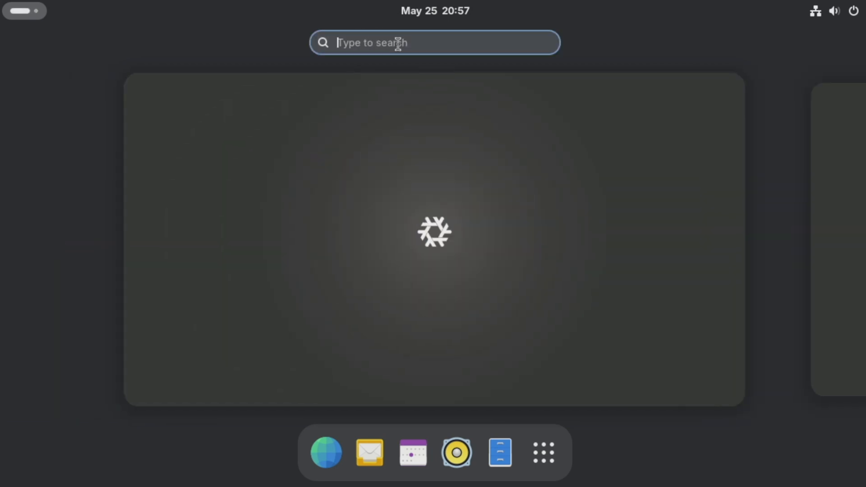
pyautogui.write('terminal')
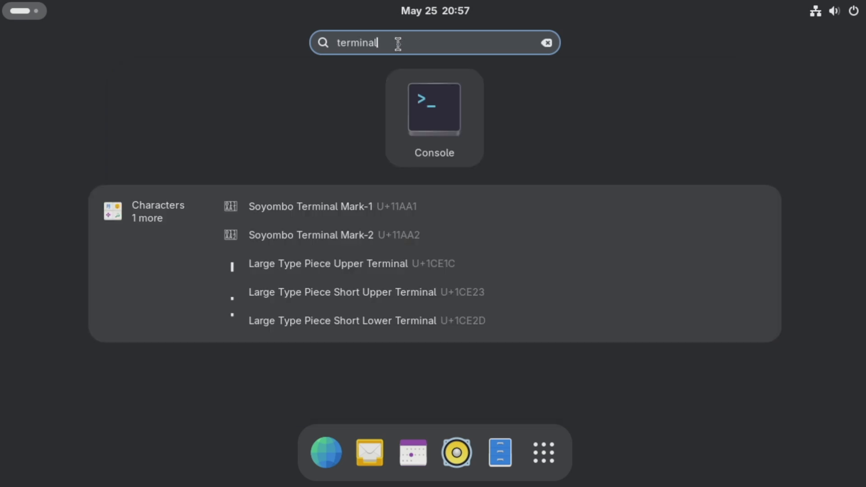
pyautogui.press('Escape')
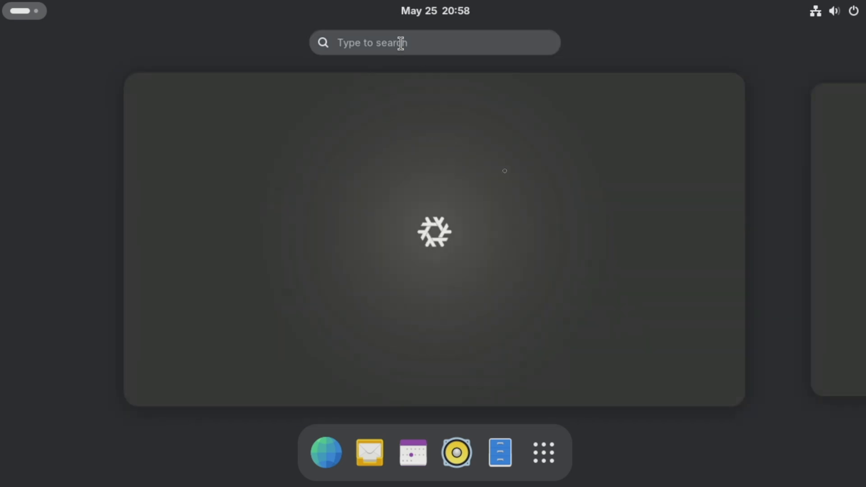
pyautogui.click(535, 249)
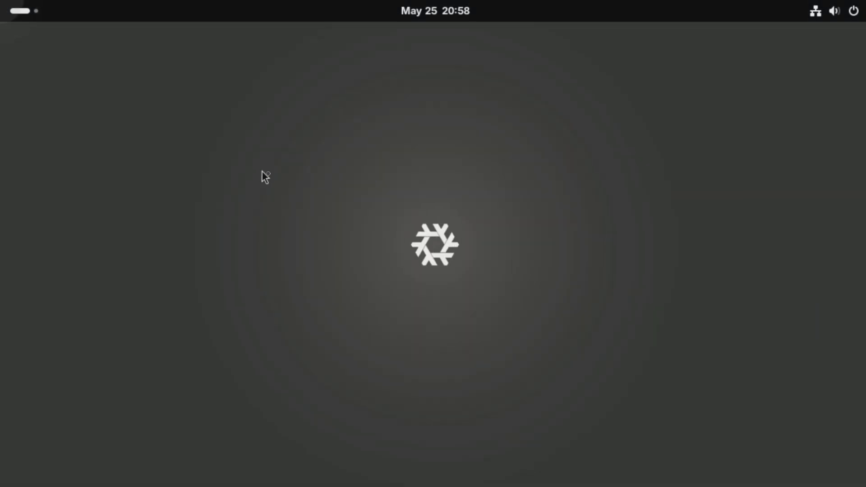
# Step: Launch the Web browser from the overview, set it as the default browser, and view its About information
pyautogui.moveTo(1, 2)
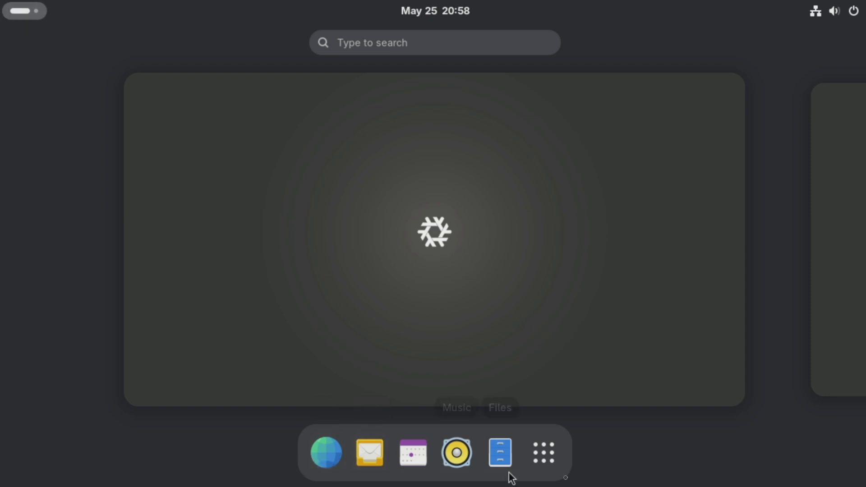
pyautogui.click(324, 455)
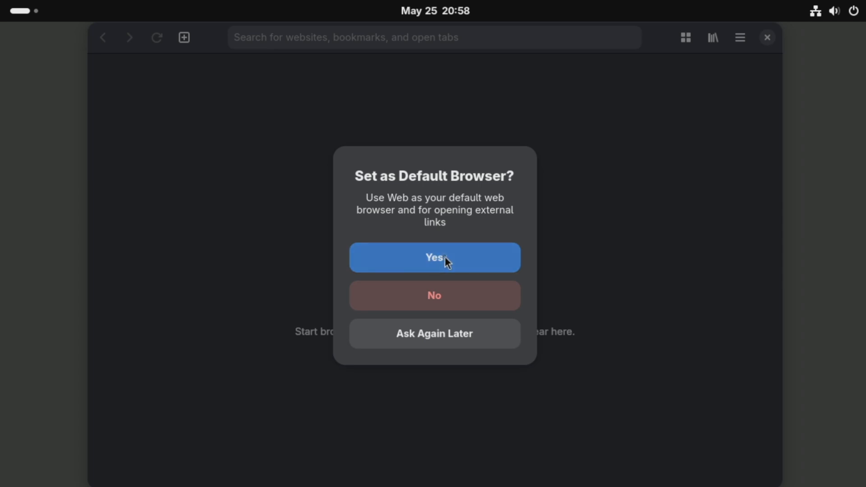
pyautogui.click(444, 257)
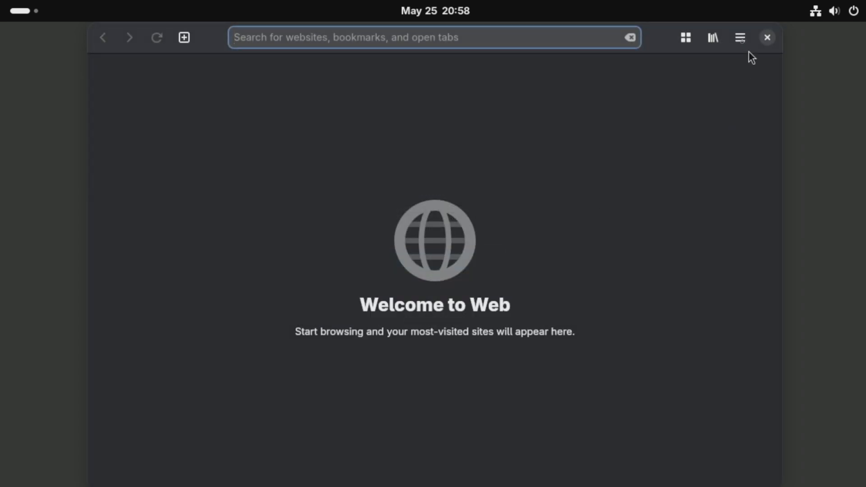
pyautogui.click(741, 40)
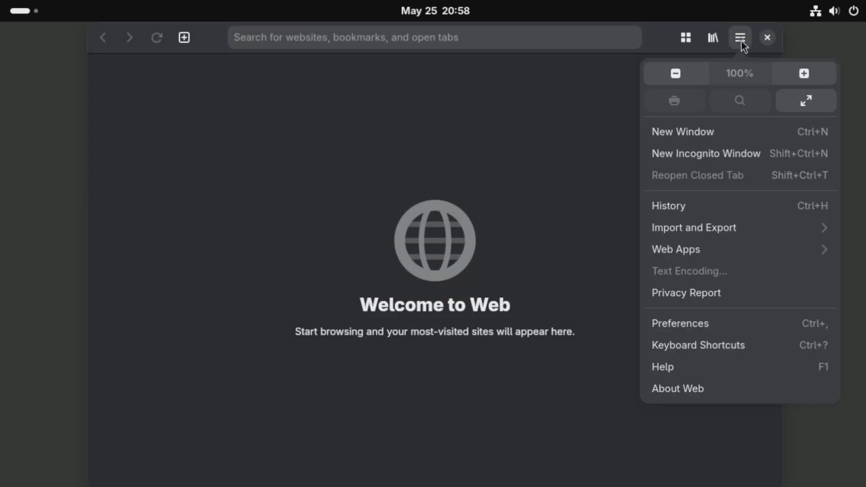
pyautogui.click(696, 388)
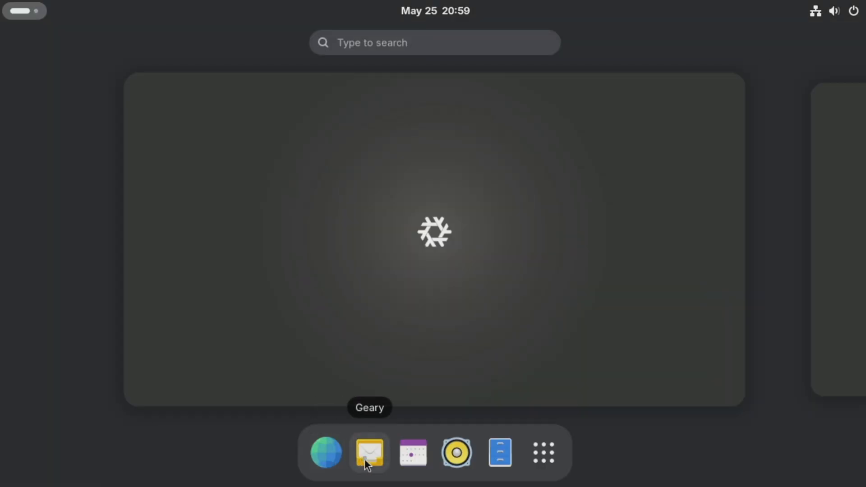
# Step: Launch the Geary mail app and dismiss its Accounts window without adding an account
pyautogui.click(369, 452)
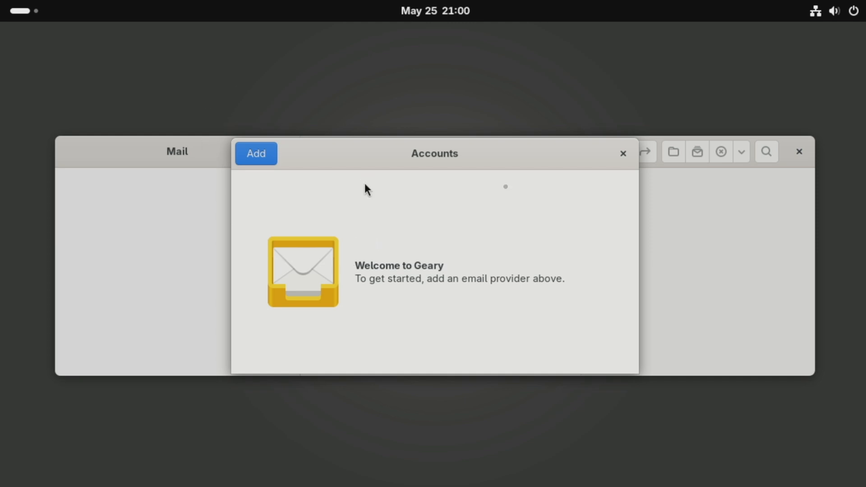
pyautogui.click(622, 155)
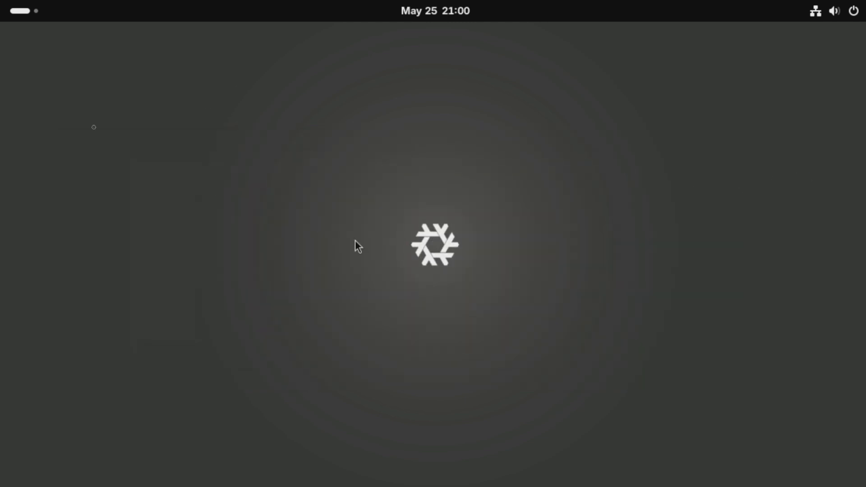
# Step: Launch the Calendar app from the activities overview
pyautogui.click(13, 9)
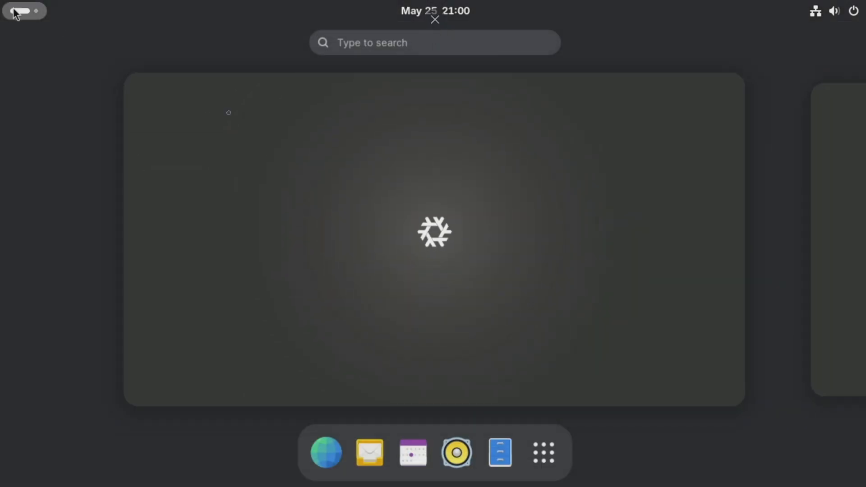
pyautogui.click(423, 452)
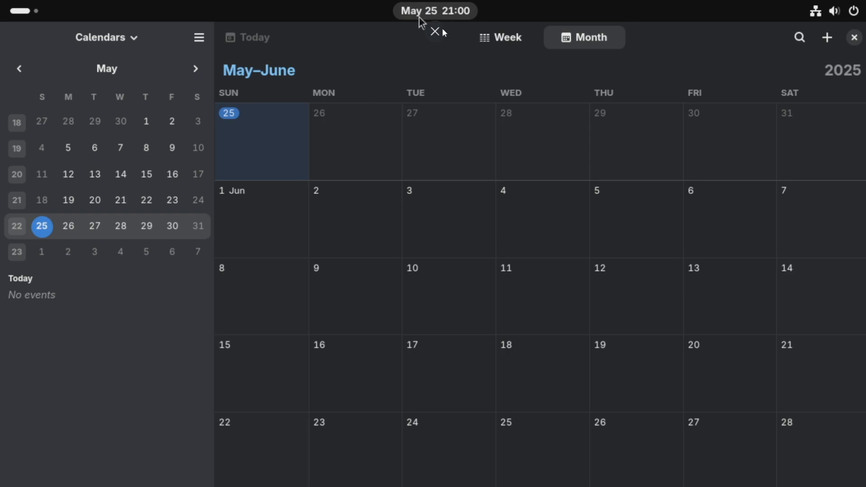
# Step: Close the Calendar, launch the Music app from the activities overview, view its welcome page and close it
pyautogui.click(856, 42)
pyautogui.click(39, 9)
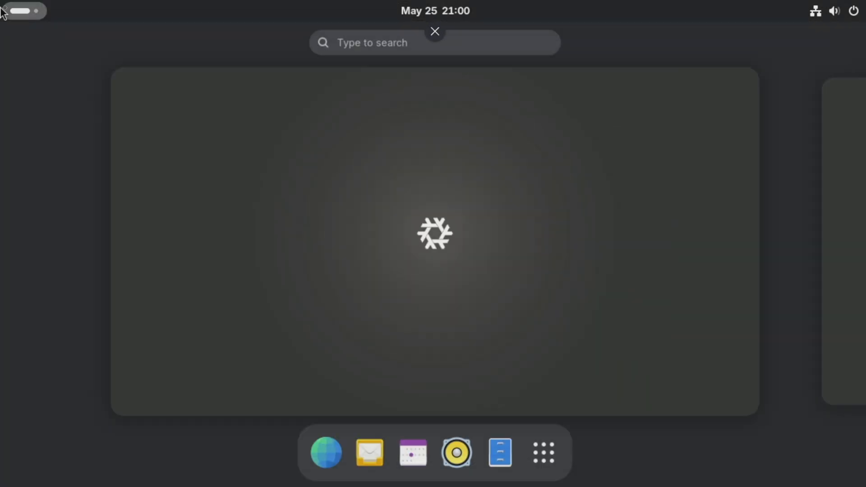
pyautogui.click(464, 453)
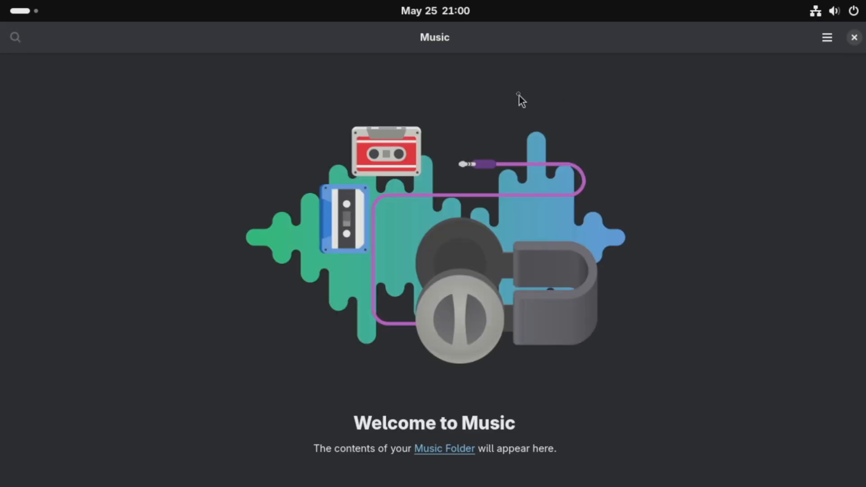
pyautogui.click(854, 38)
# Step: Launch Files, look through the Recent, Starred, Network, Trash, Documents, Music, Pictures, Videos and Downloads locations, and close the window
pyautogui.press('super')
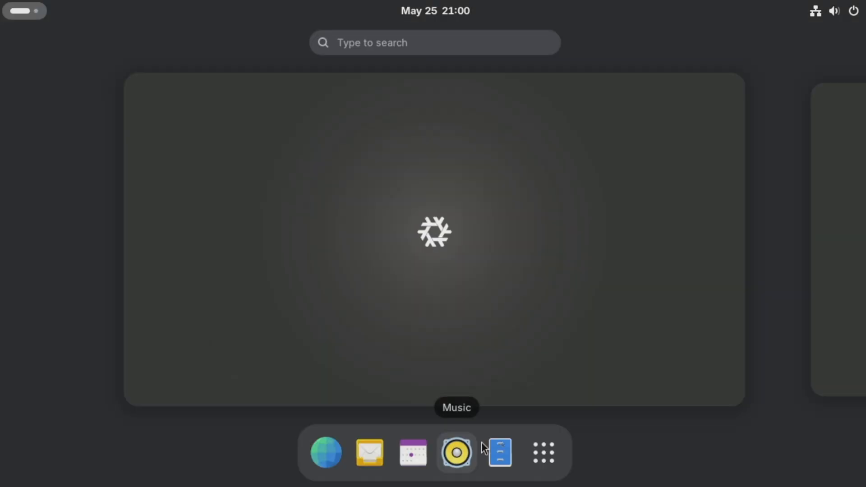
pyautogui.click(509, 456)
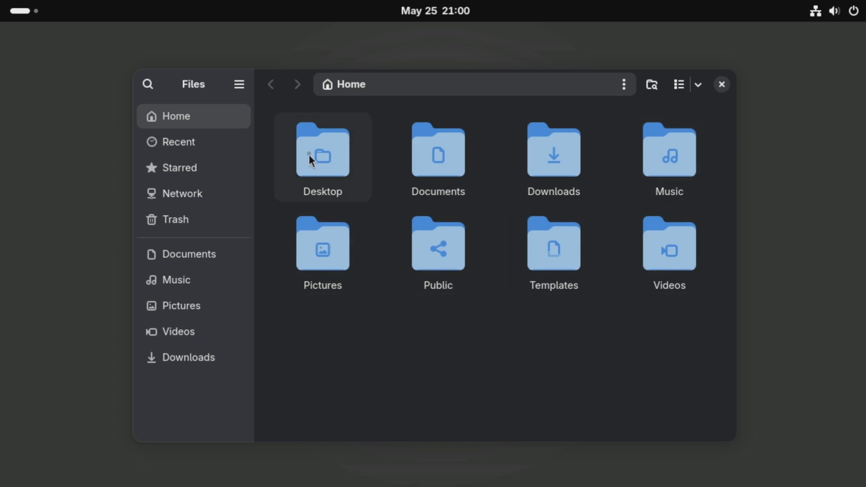
pyautogui.click(190, 152)
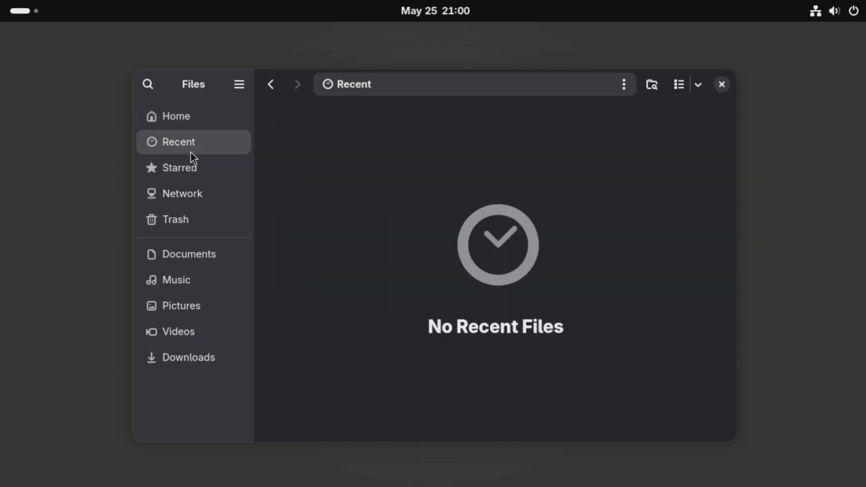
pyautogui.click(191, 173)
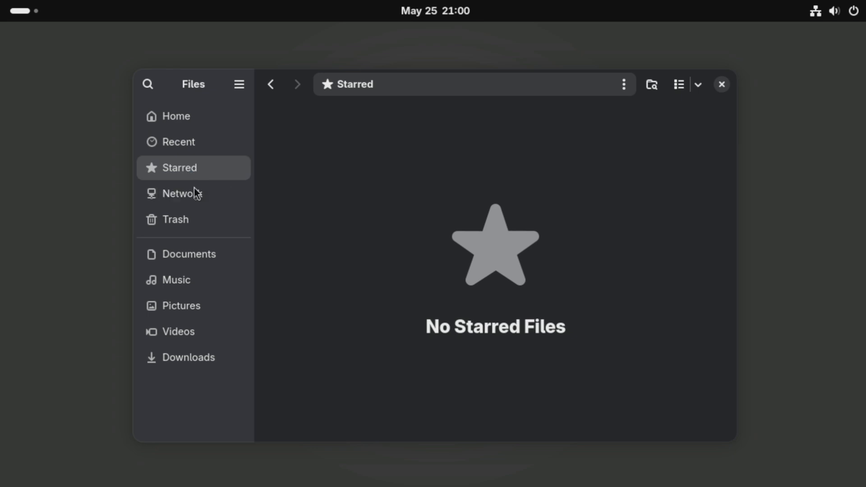
pyautogui.click(175, 200)
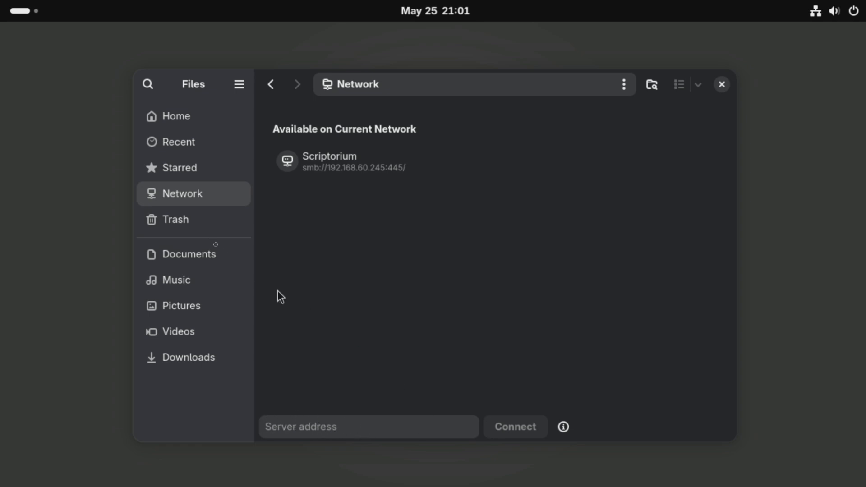
pyautogui.click(193, 224)
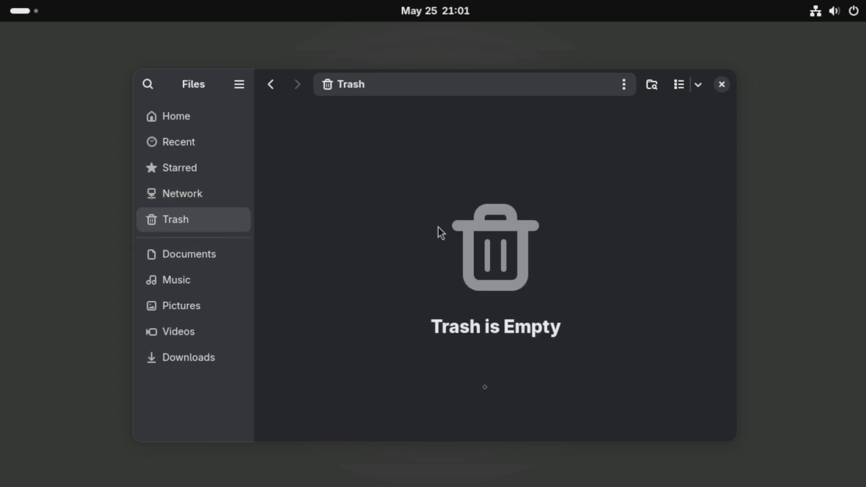
pyautogui.click(204, 251)
pyautogui.click(188, 279)
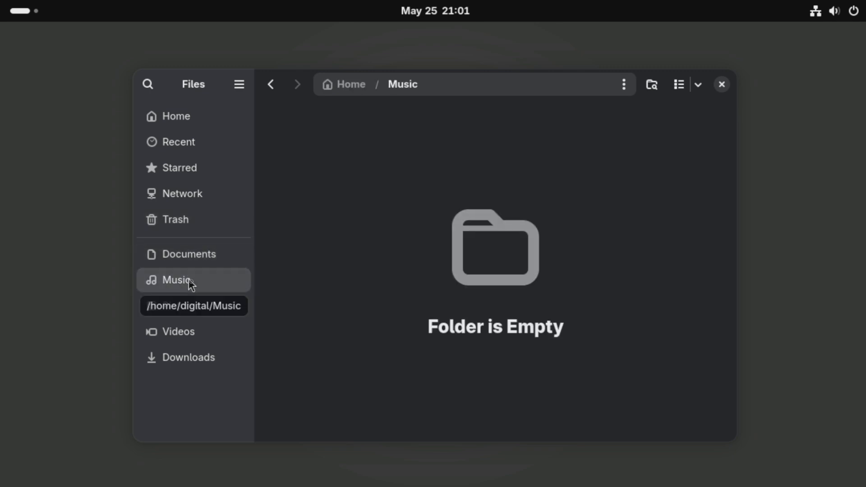
pyautogui.click(194, 307)
pyautogui.click(194, 332)
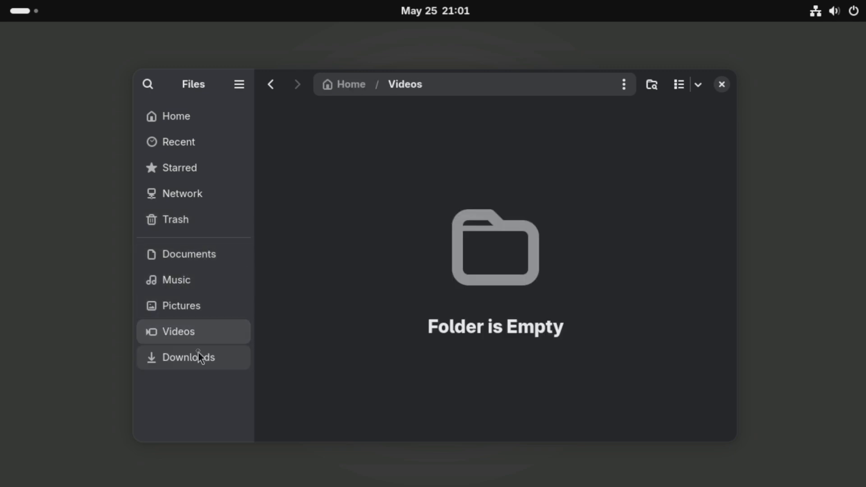
pyautogui.click(199, 356)
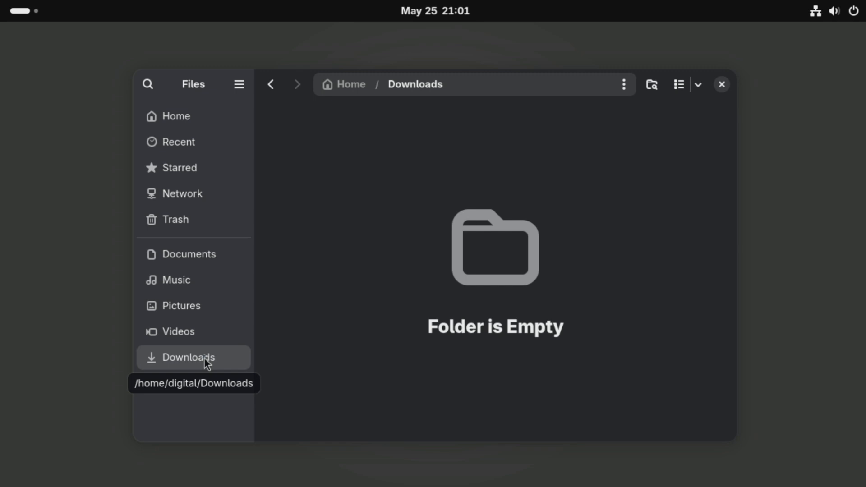
pyautogui.click(722, 84)
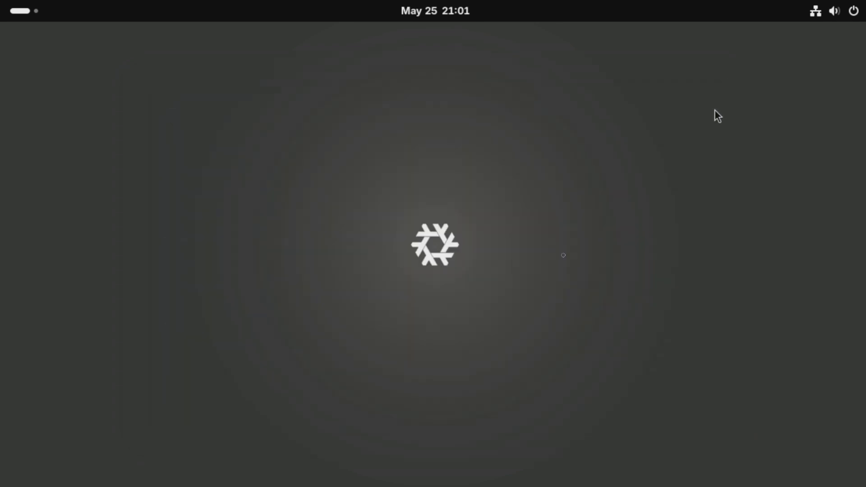
# Step: Show all apps in the overview, pin Firefox at the start of the dash and unpin the Web browser
pyautogui.click(49, 13)
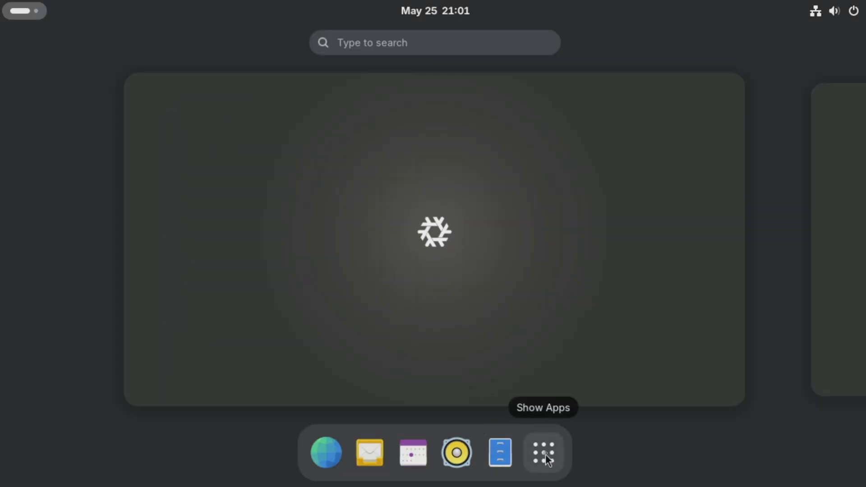
pyautogui.click(545, 454)
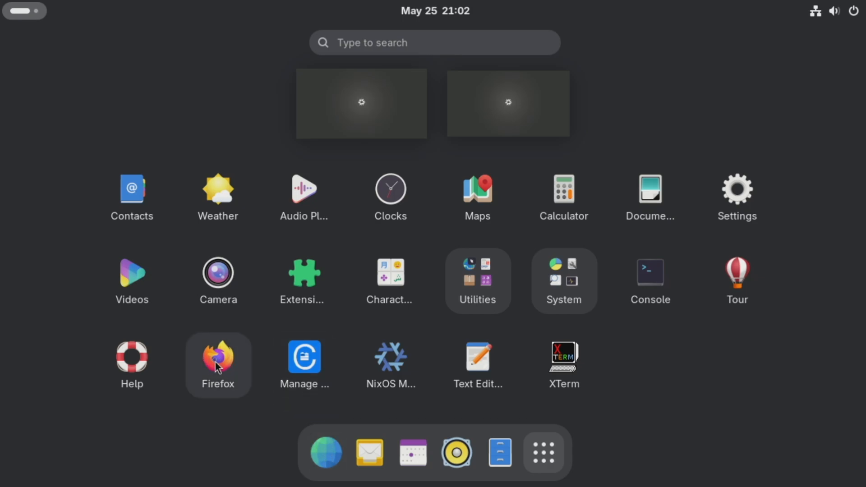
pyautogui.moveTo(218, 368); pyautogui.dragTo(313, 467)
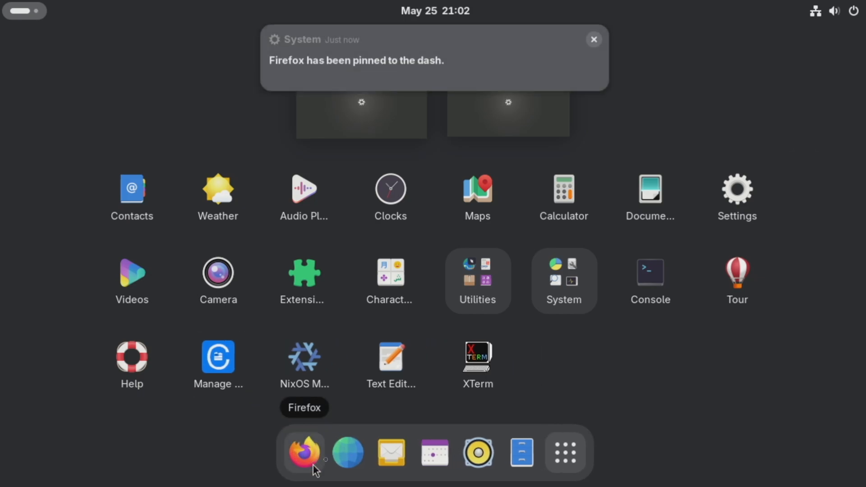
pyautogui.rightClick(348, 460)
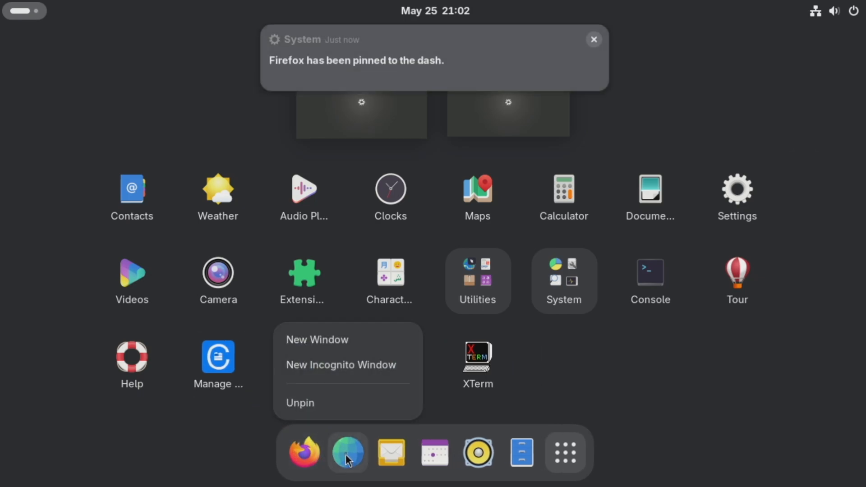
pyautogui.click(318, 408)
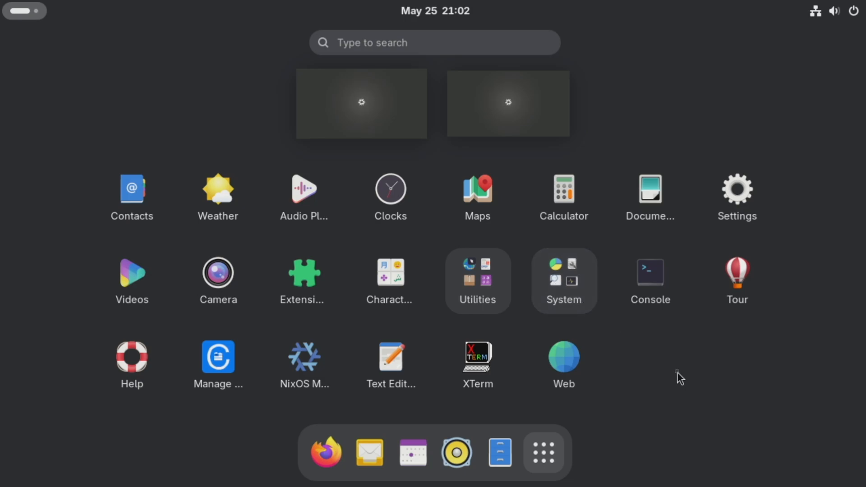
# Step: Launch Settings from the app grid, maximize its window and show the settings search field
pyautogui.click(734, 194)
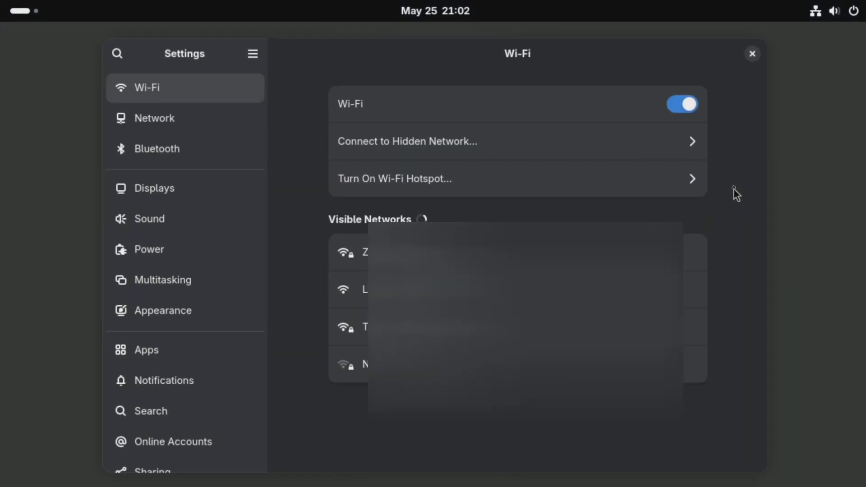
pyautogui.doubleClick(575, 53)
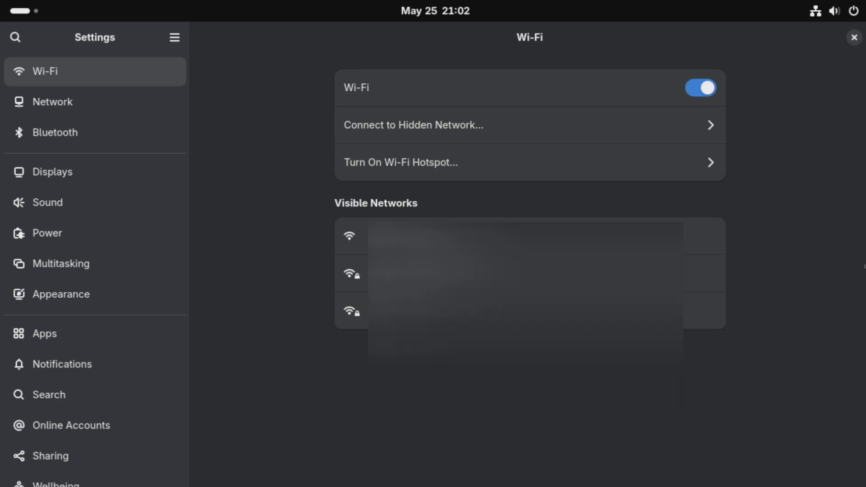
pyautogui.click(16, 38)
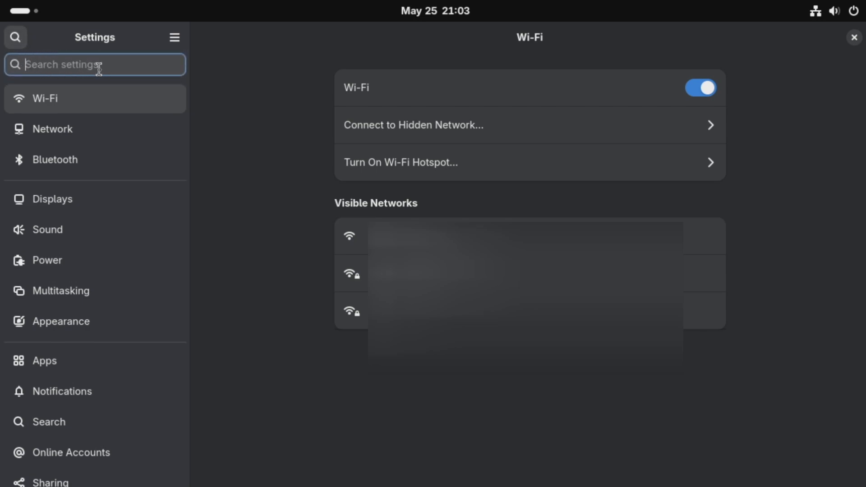
# Step: Examine the Wi-Fi, Network and Bluetooth pages in Settings
pyautogui.click(35, 100)
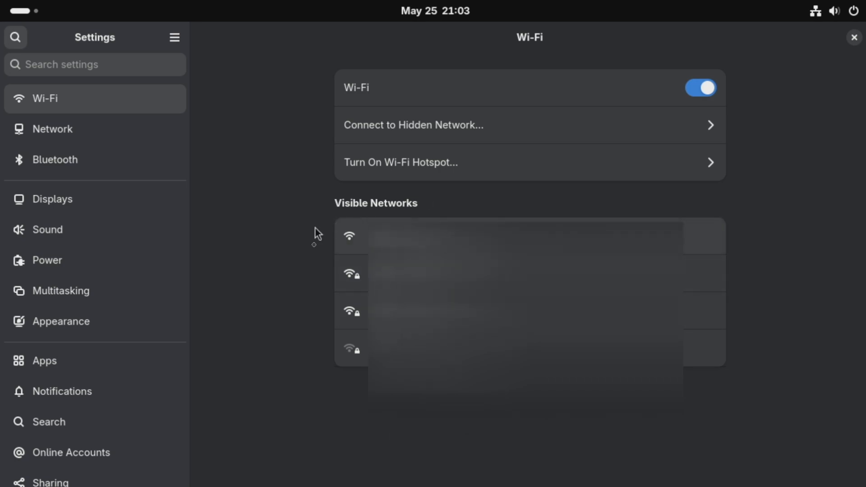
pyautogui.click(73, 126)
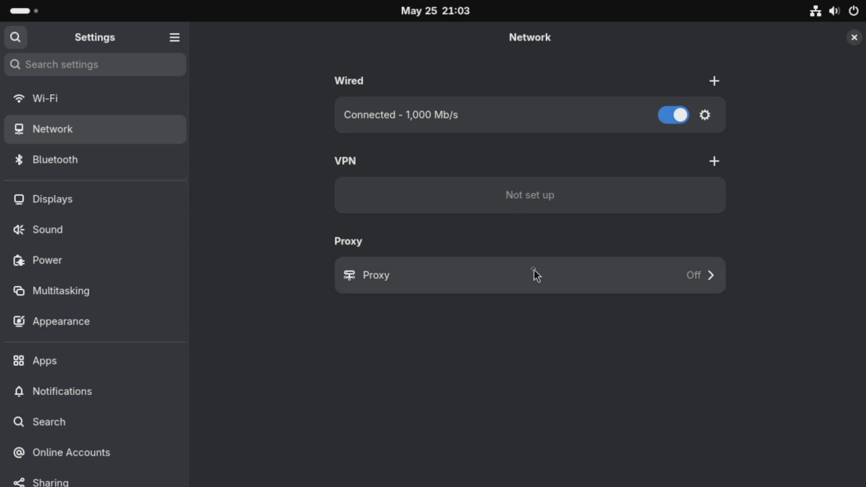
pyautogui.click(102, 164)
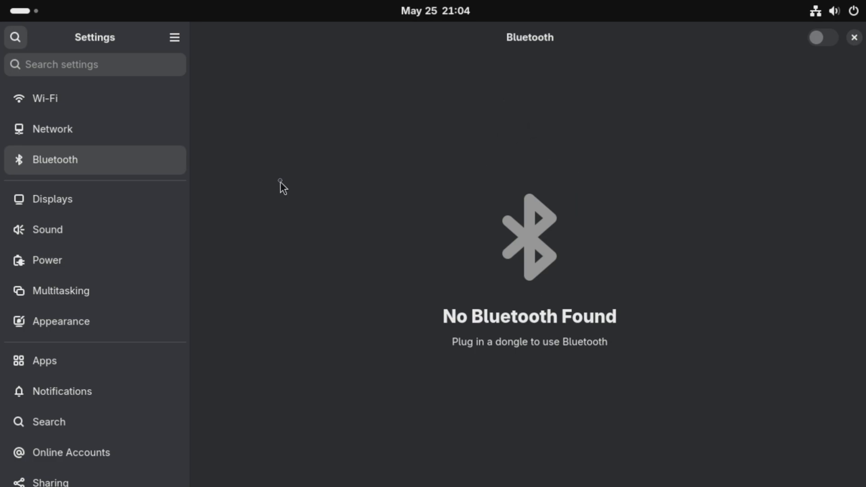
# Step: Examine the available orientation, resolution and refresh rate options in the Displays settings, leaving each list without choosing
pyautogui.click(84, 196)
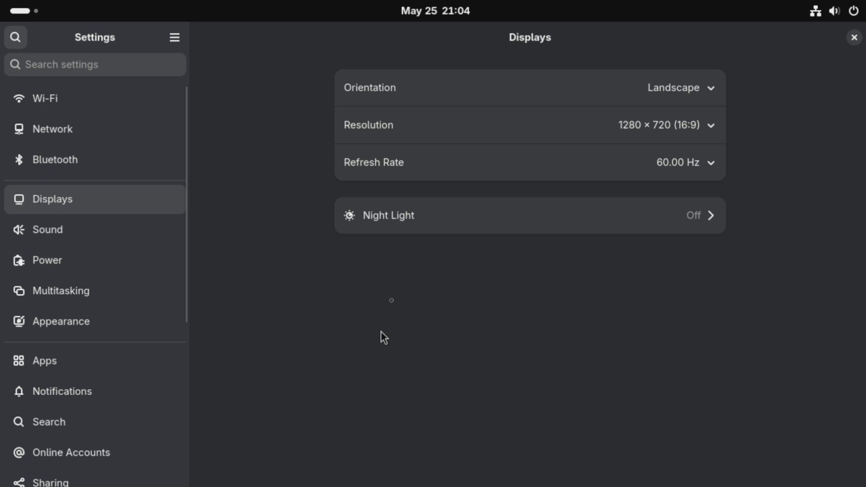
pyautogui.click(664, 93)
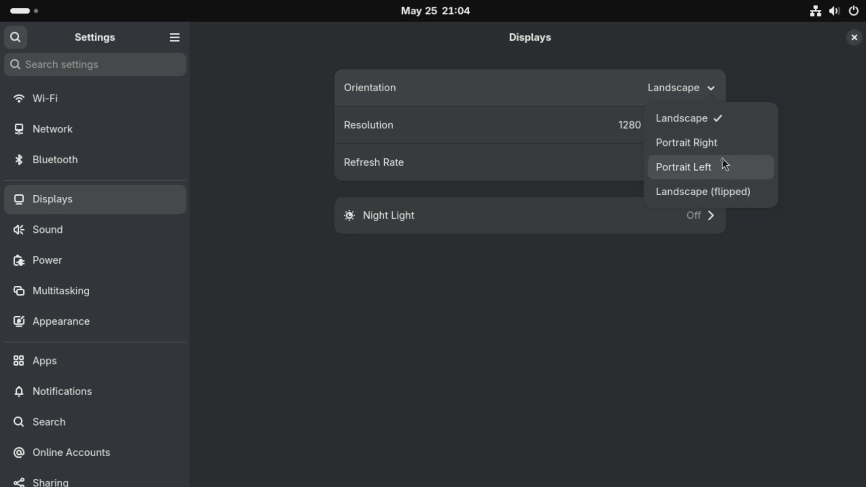
pyautogui.click(752, 59)
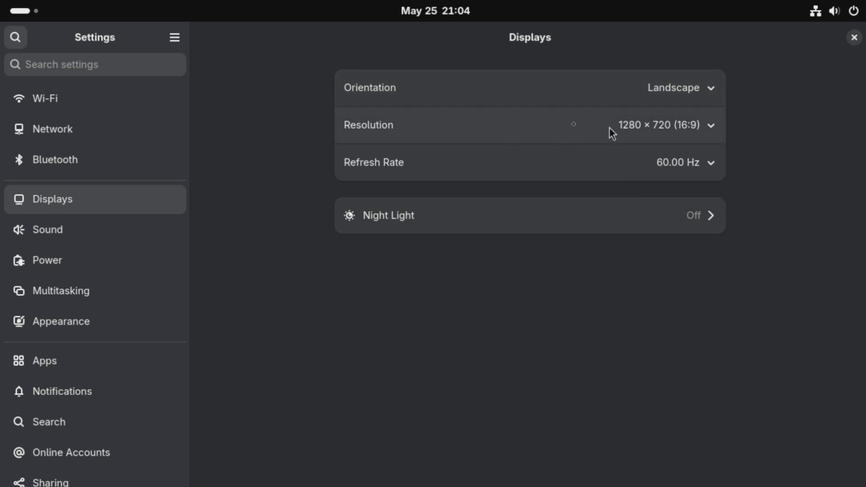
pyautogui.click(712, 126)
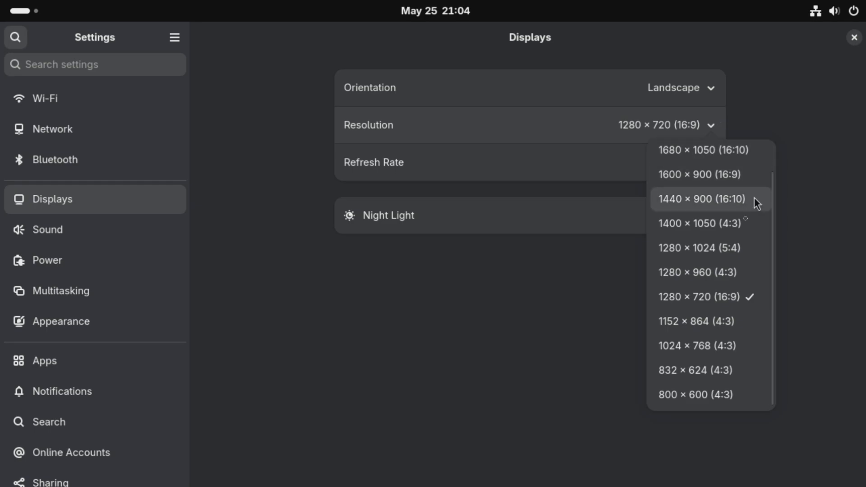
pyautogui.scroll(1, 748, 207)
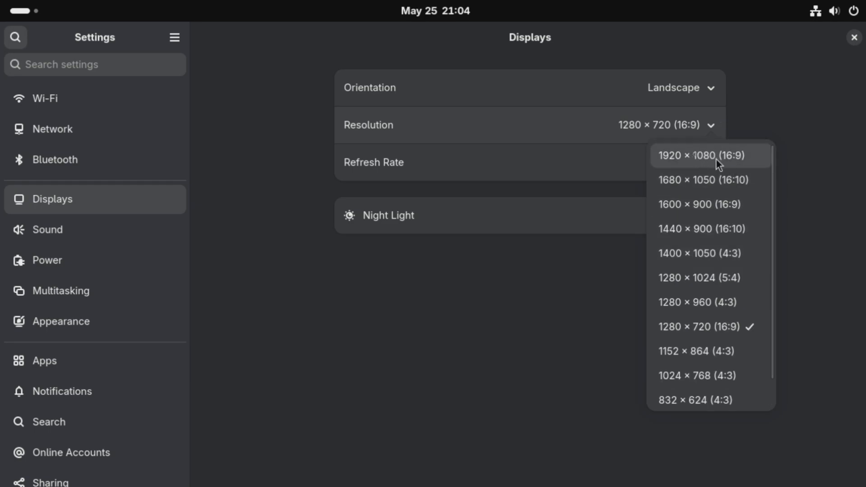
pyautogui.click(779, 96)
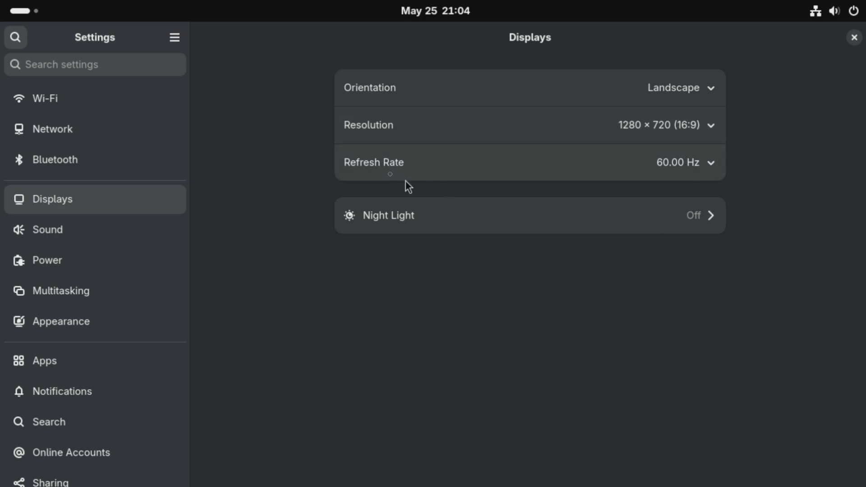
pyautogui.click(711, 173)
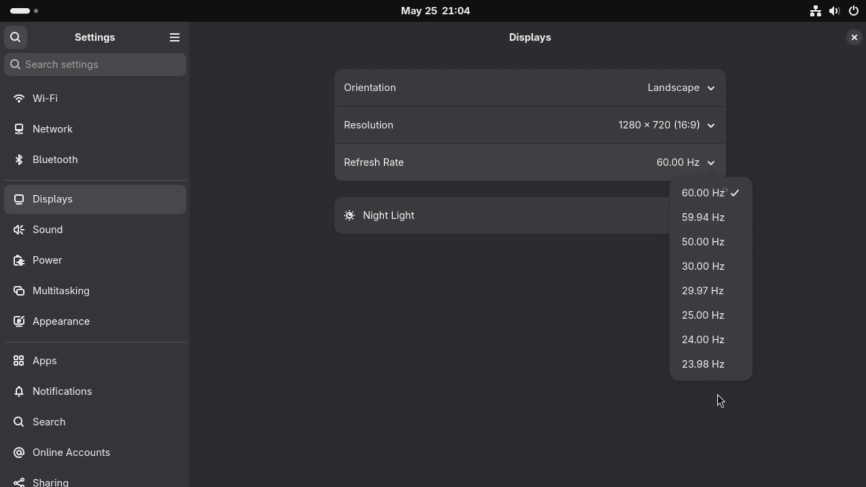
pyautogui.click(777, 142)
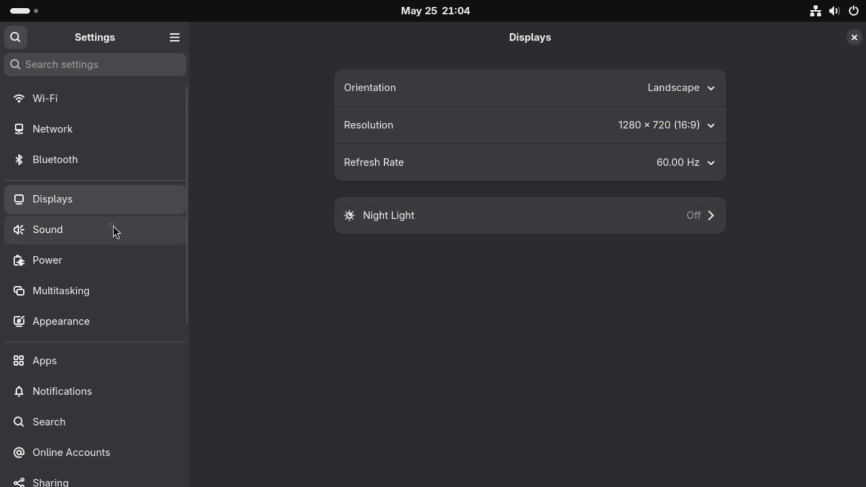
# Step: View the Sound settings, turn off Automatic Suspend in the Power settings and view the remaining power options
pyautogui.click(79, 236)
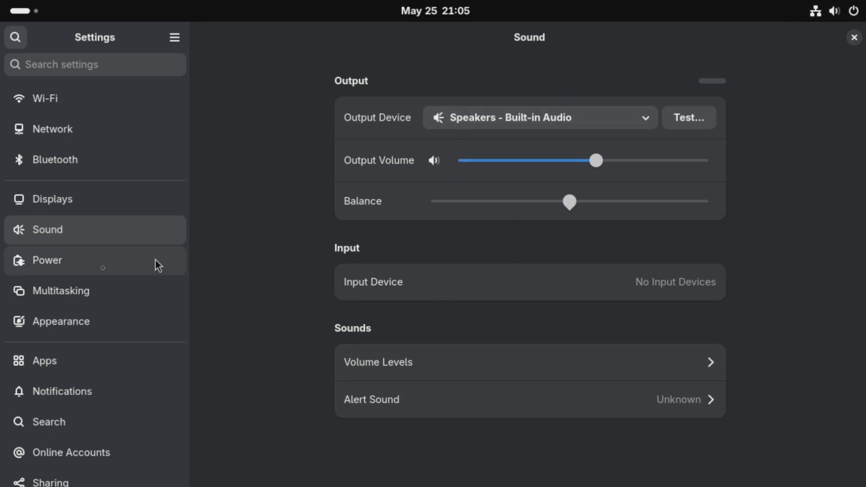
pyautogui.click(66, 264)
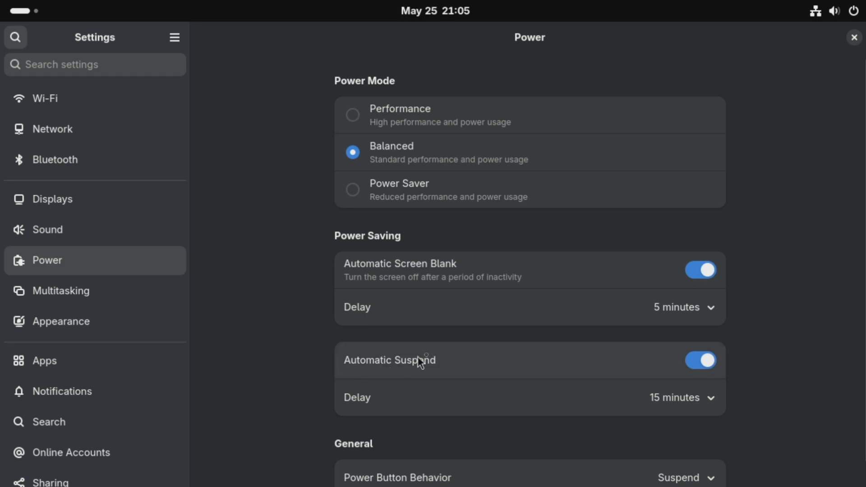
pyautogui.click(691, 358)
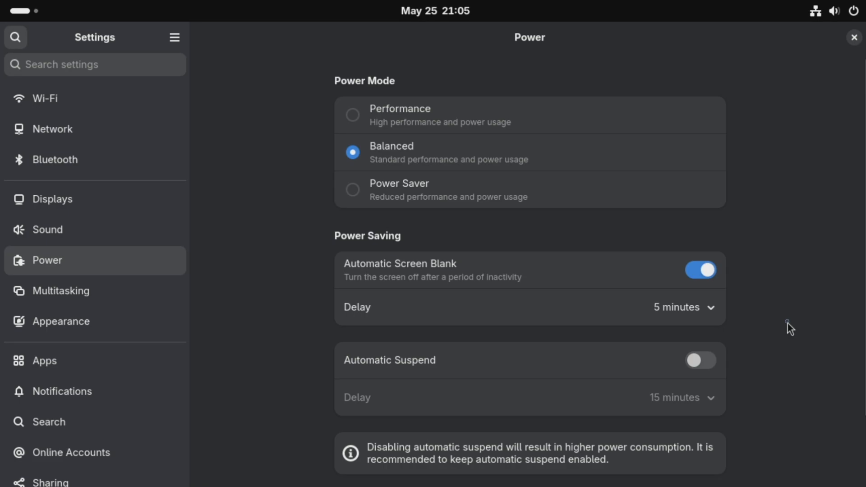
pyautogui.scroll(-3, 787, 322)
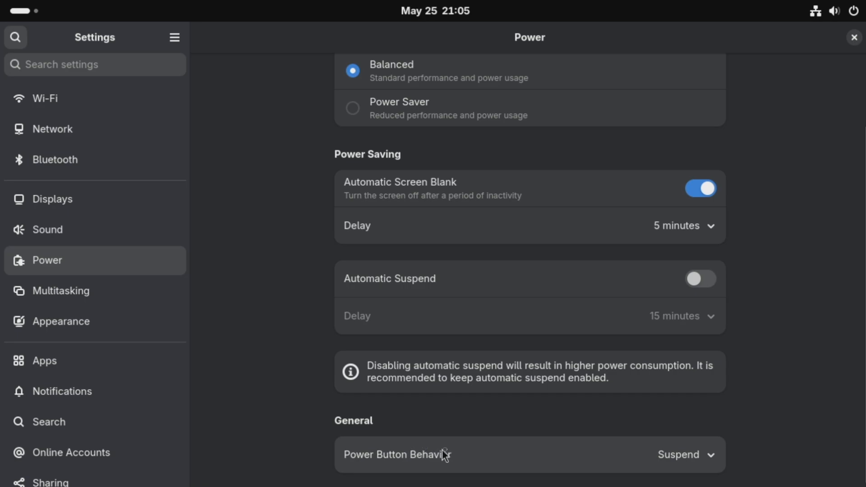
# Step: View the available power button behaviors without changing the choice, and examine the Multitasking page down to its app switching options
pyautogui.click(681, 455)
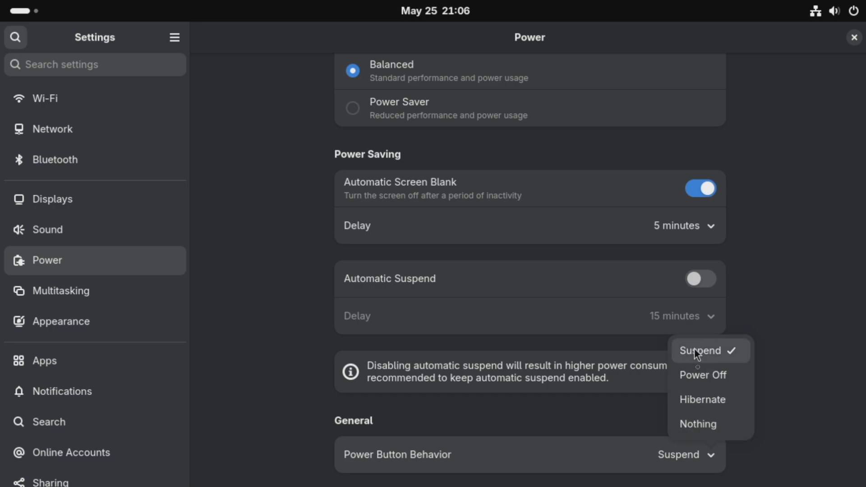
pyautogui.click(794, 403)
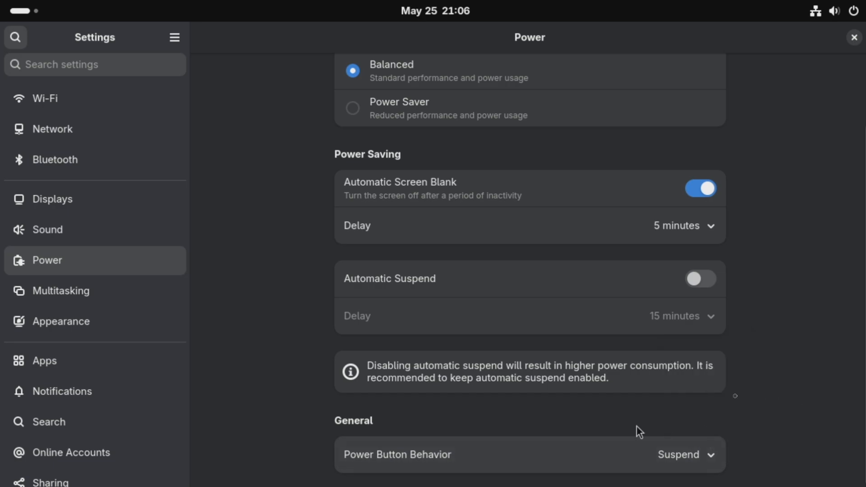
pyautogui.click(93, 293)
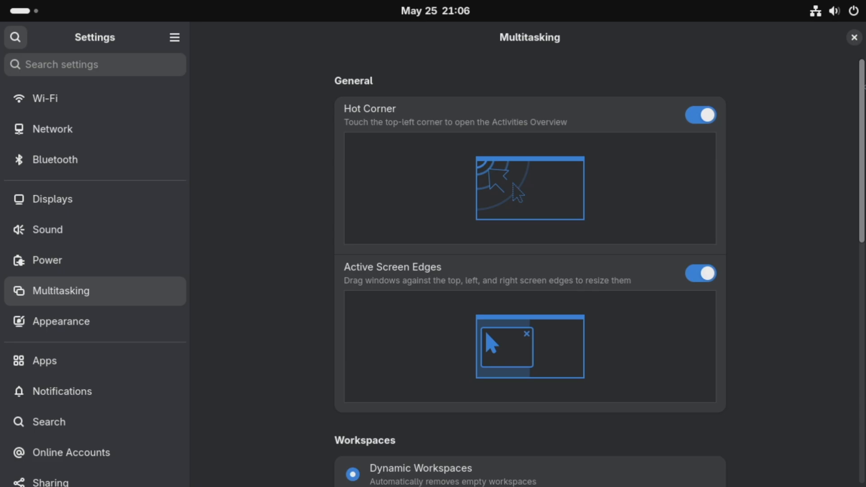
pyautogui.moveTo(862, 94); pyautogui.dragTo(825, 341)
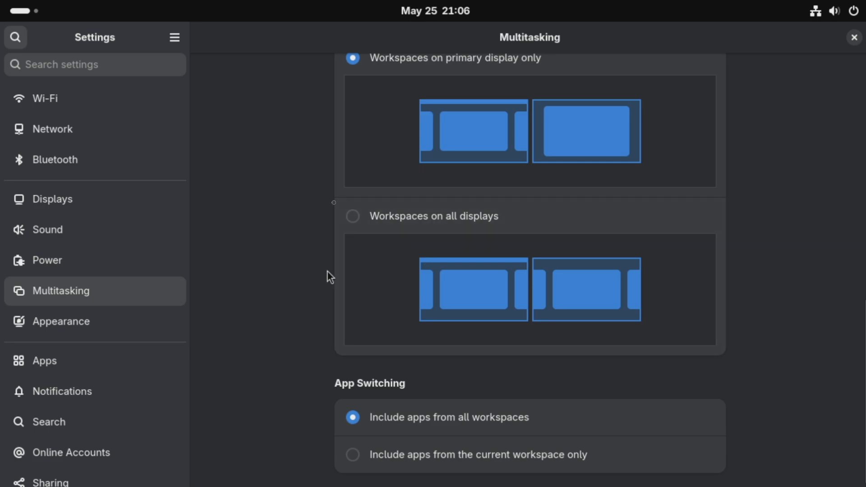
# Step: In the Appearance settings, set the accent color to orange and choose the colorful ring picture as the desktop background
pyautogui.click(73, 323)
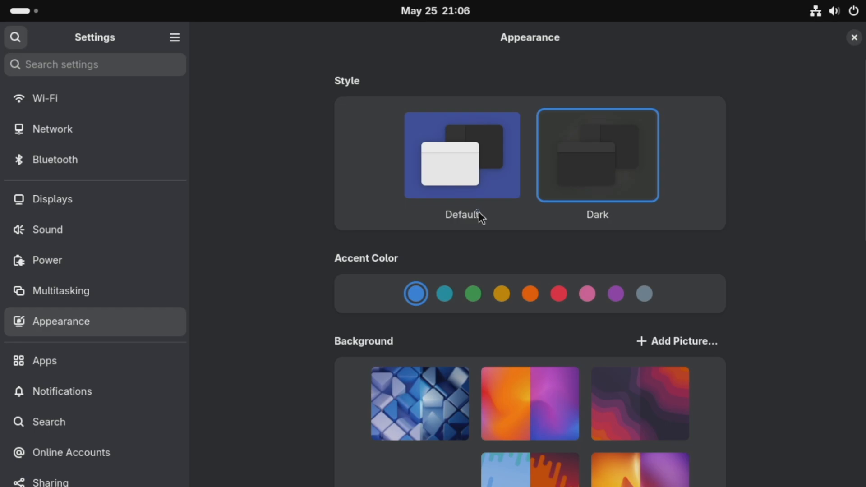
pyautogui.click(498, 297)
pyautogui.click(528, 296)
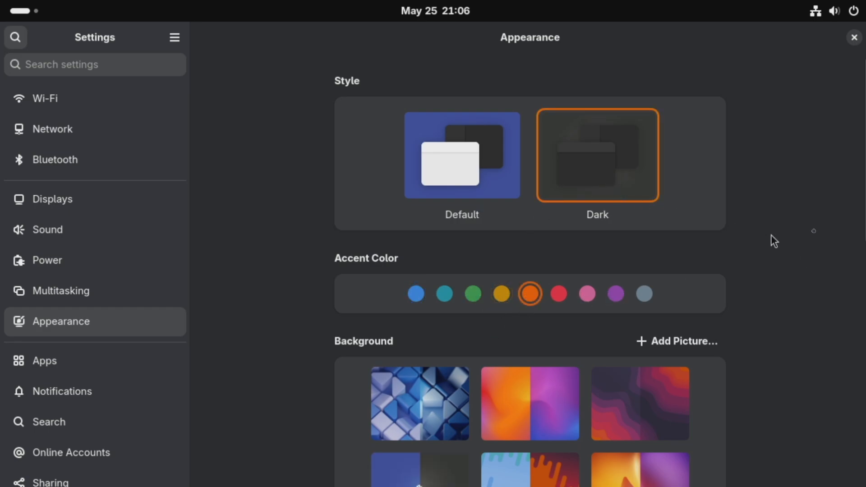
pyautogui.moveTo(864, 129); pyautogui.dragTo(841, 205)
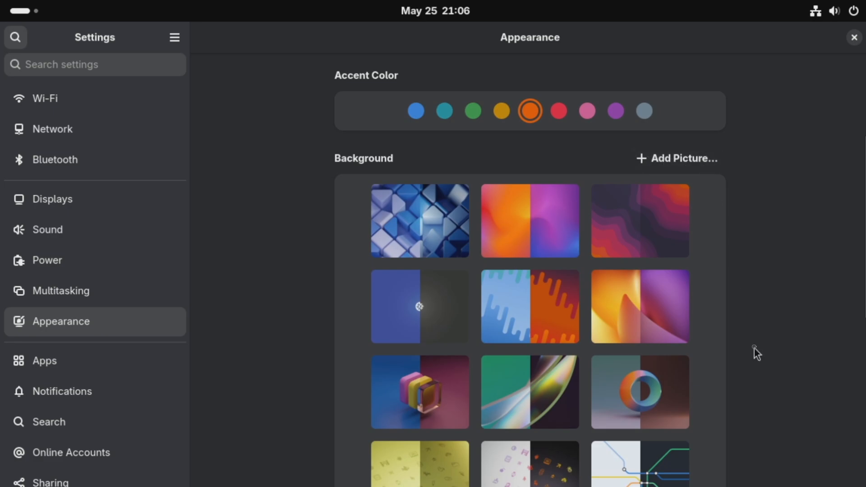
pyautogui.scroll(-3, 757, 354)
pyautogui.click(688, 264)
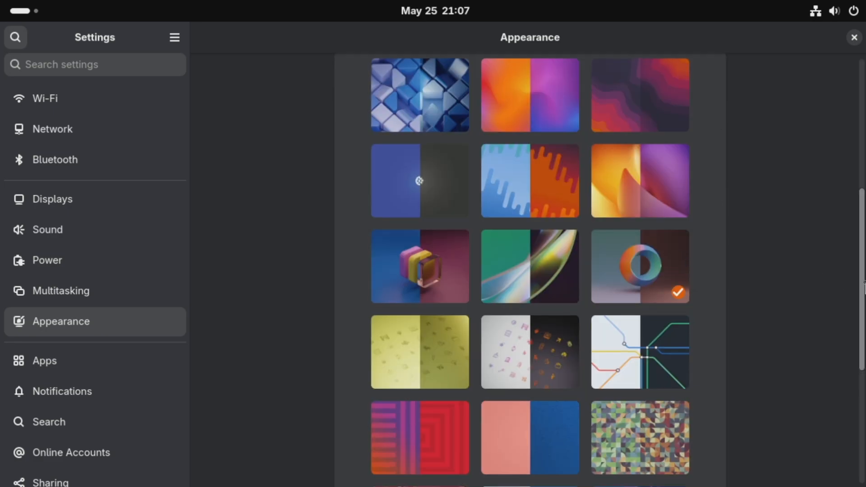
pyautogui.moveTo(862, 280); pyautogui.dragTo(863, 158)
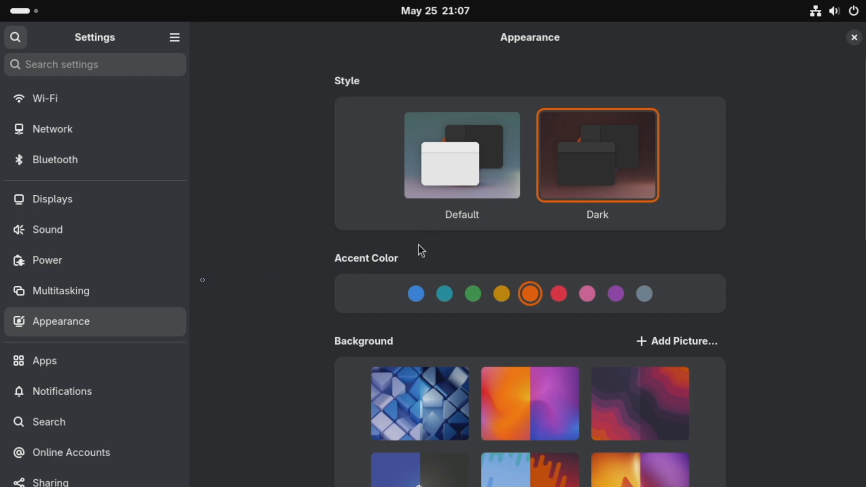
# Step: Examine the installed programs on the Apps page, including the permission details of System Monitor and Web
pyautogui.click(67, 361)
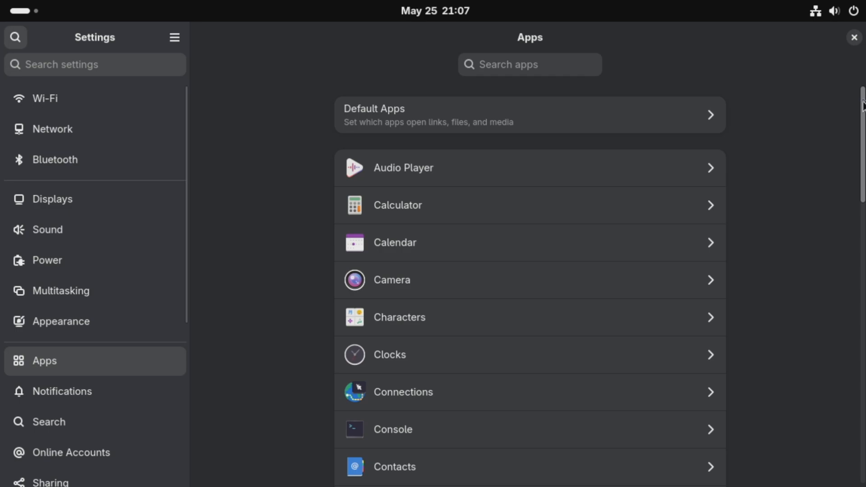
pyautogui.scroll(-3, 853, 134)
pyautogui.moveTo(852, 133); pyautogui.dragTo(843, 410)
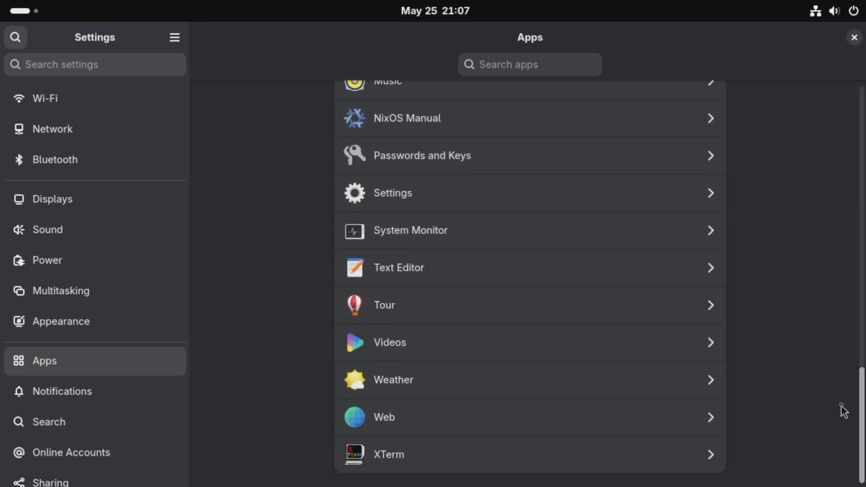
pyautogui.click(490, 244)
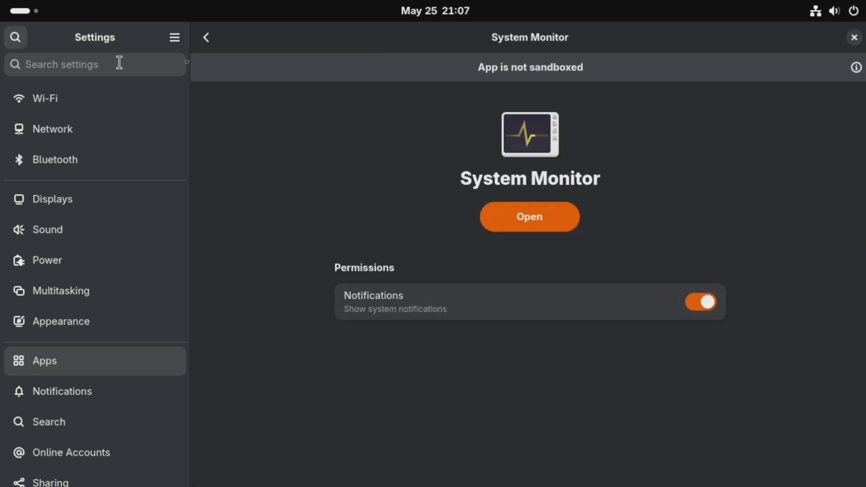
pyautogui.click(207, 40)
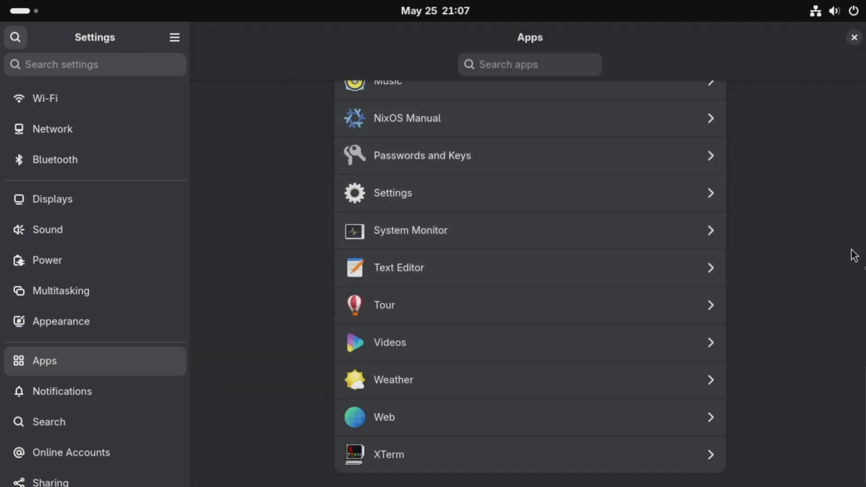
pyautogui.click(450, 416)
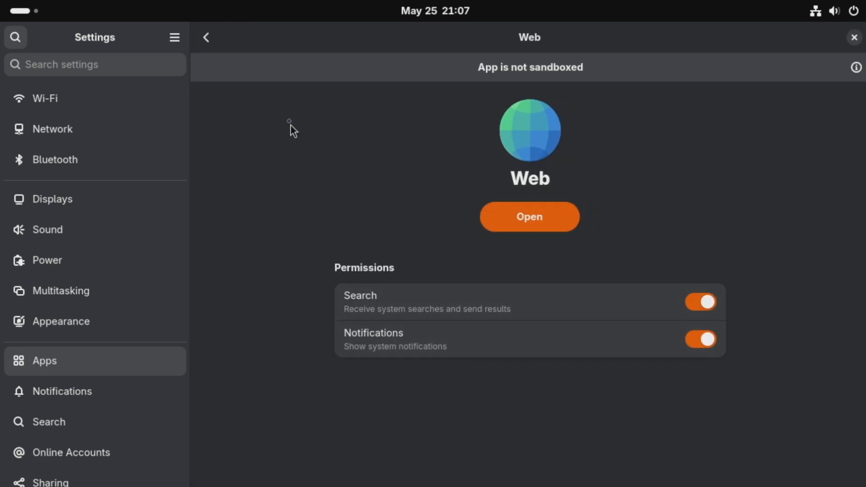
pyautogui.click(207, 37)
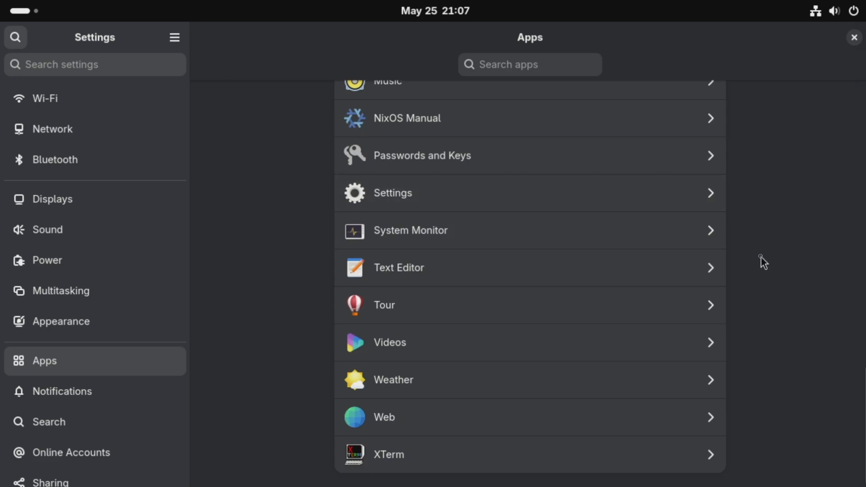
pyautogui.click(520, 64)
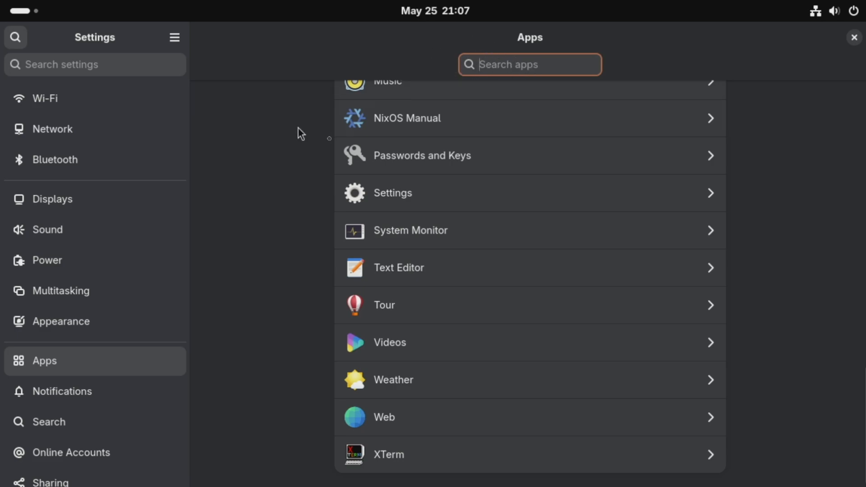
# Step: View the Notifications, Search and Online Accounts pages in Settings
pyautogui.click(80, 387)
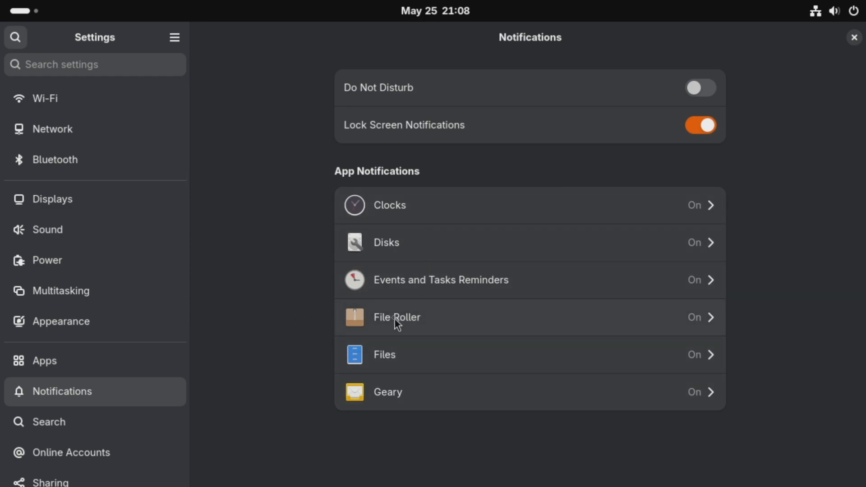
pyautogui.click(71, 423)
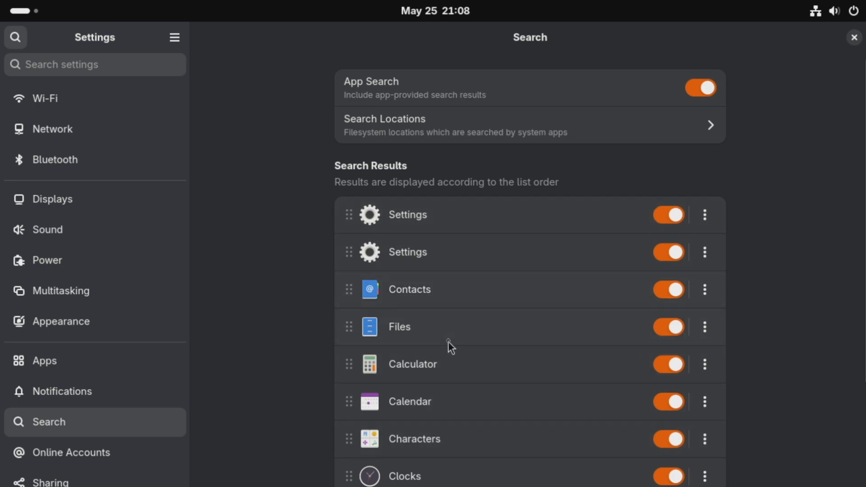
pyautogui.click(68, 451)
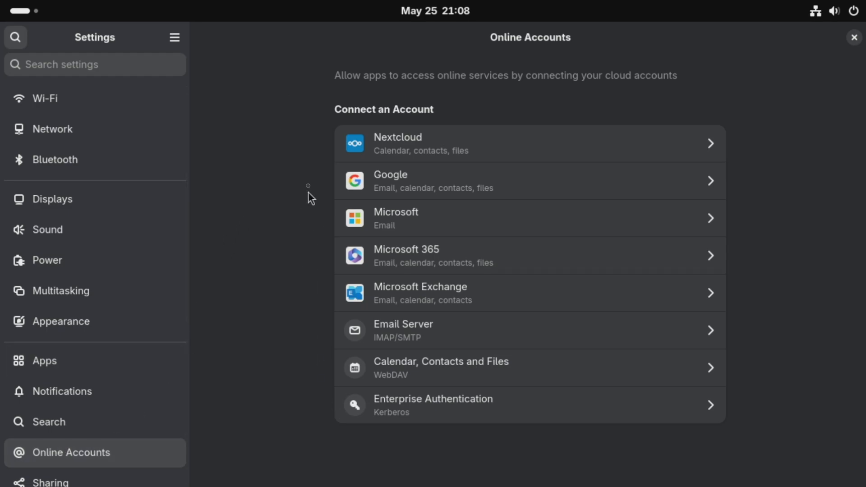
# Step: View the Sharing page and examine the Wellbeing page's screen limits and break reminders
pyautogui.scroll(-6, 157, 349)
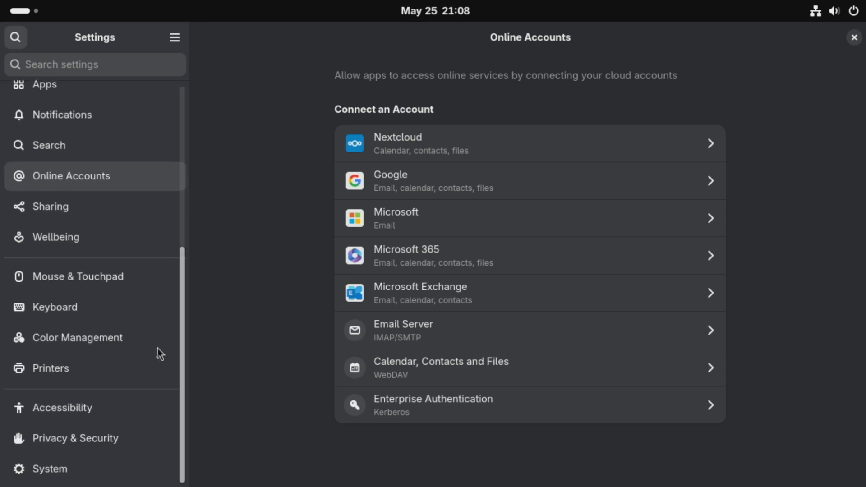
pyautogui.click(59, 207)
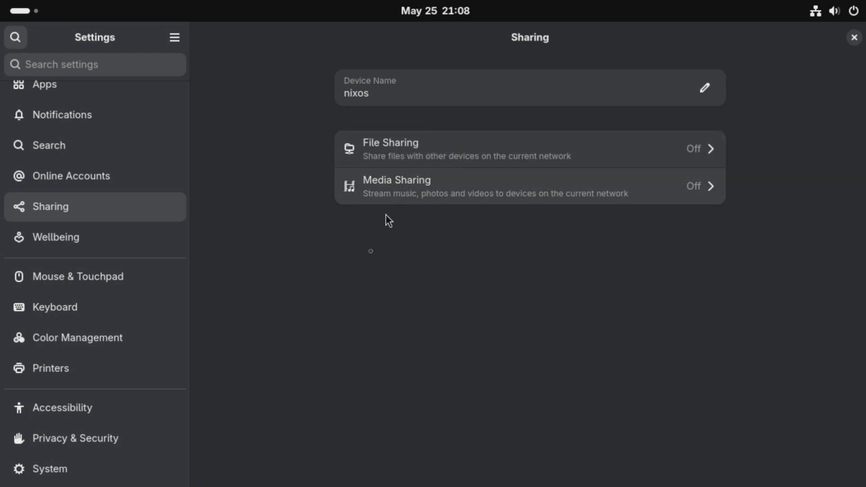
pyautogui.click(56, 236)
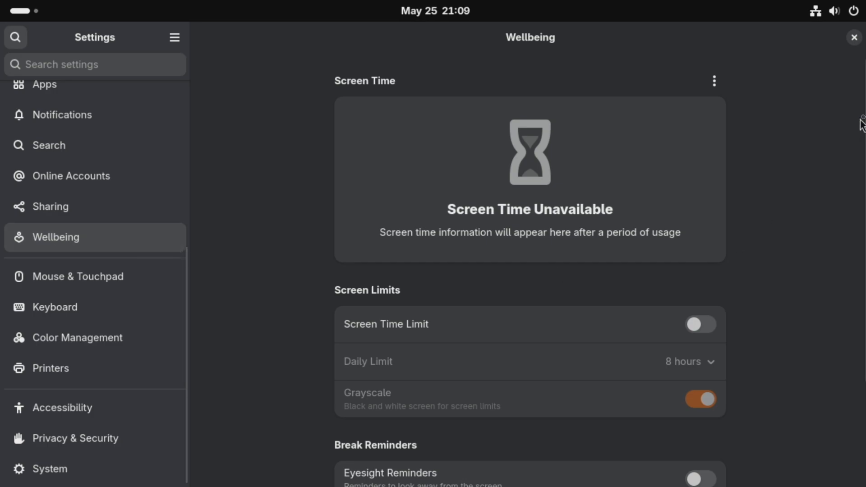
pyautogui.scroll(-2, 854, 158)
pyautogui.scroll(-3, 854, 158)
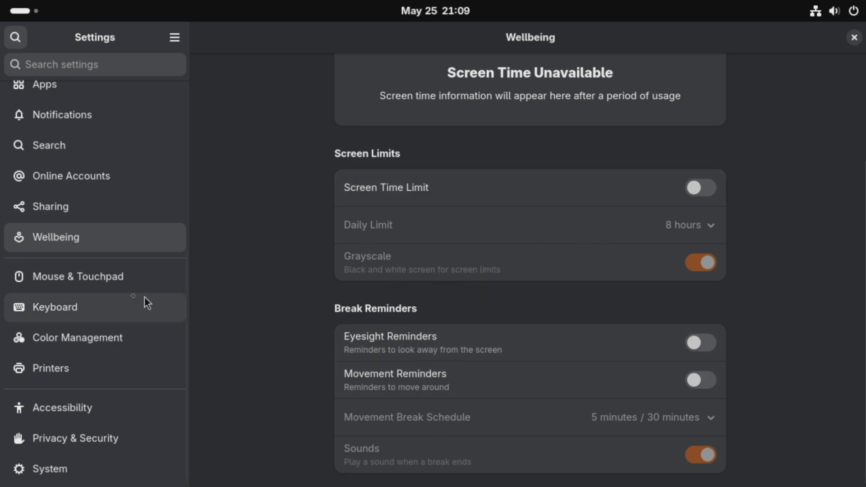
# Step: Examine the Mouse & Touchpad settings and the Keyboard page's input source, special character and shortcut options
pyautogui.click(100, 278)
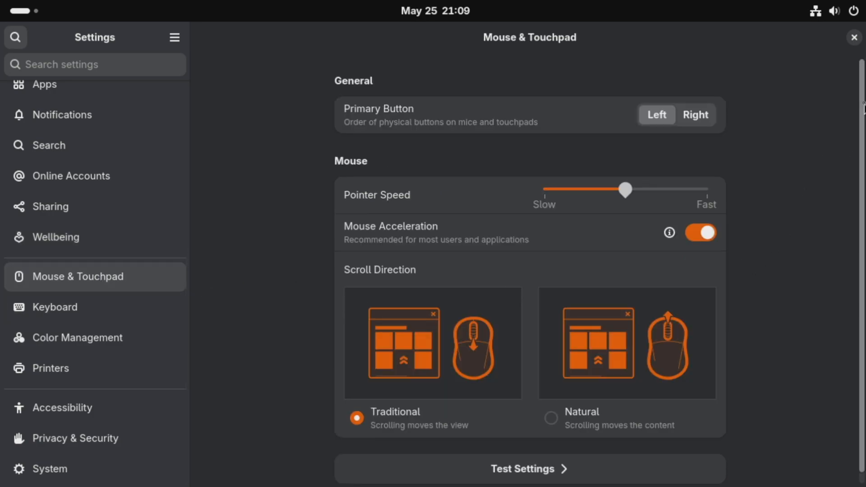
pyautogui.scroll(-1, 862, 144)
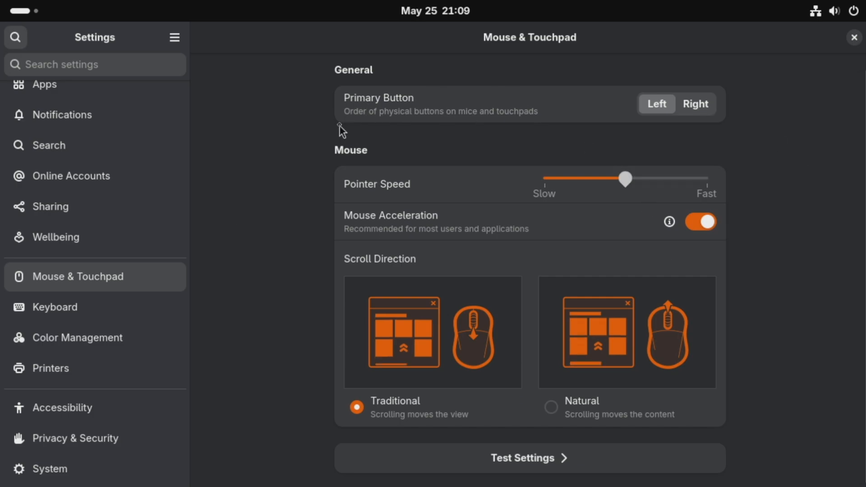
pyautogui.click(89, 307)
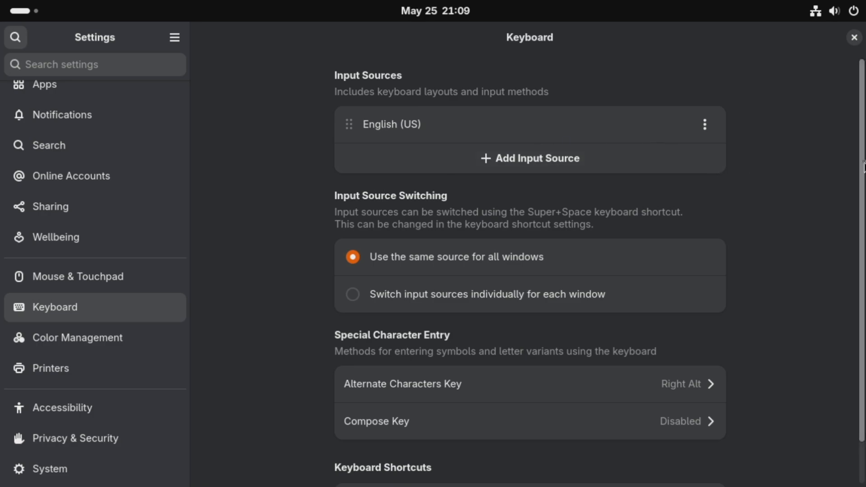
pyautogui.moveTo(862, 167); pyautogui.dragTo(862, 241)
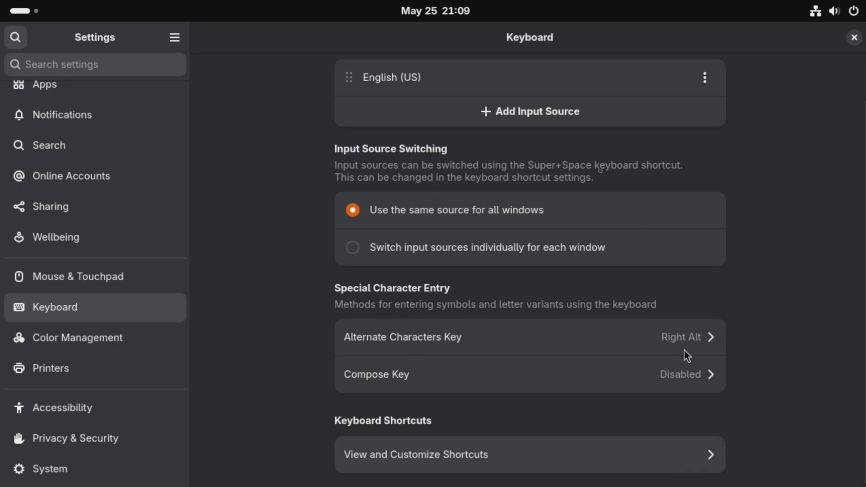
# Step: View the Color Management, Printers, Accessibility and Privacy & Security pages in Settings
pyautogui.click(68, 337)
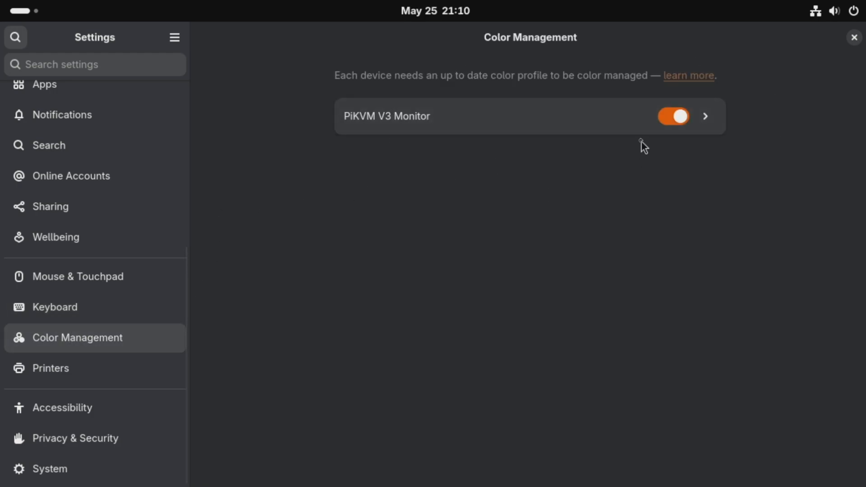
pyautogui.click(94, 367)
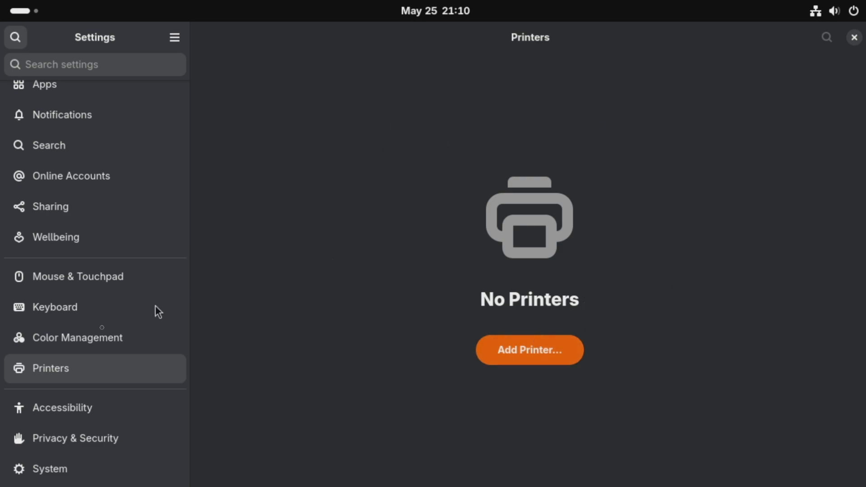
pyautogui.click(69, 400)
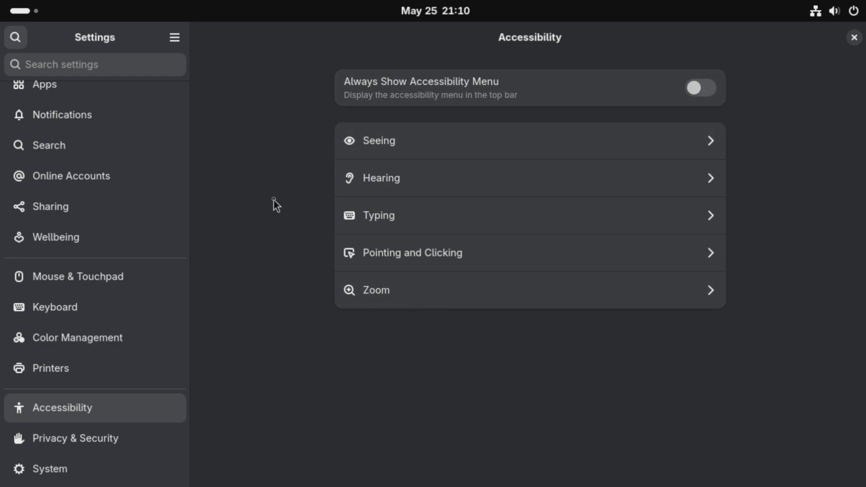
pyautogui.click(77, 437)
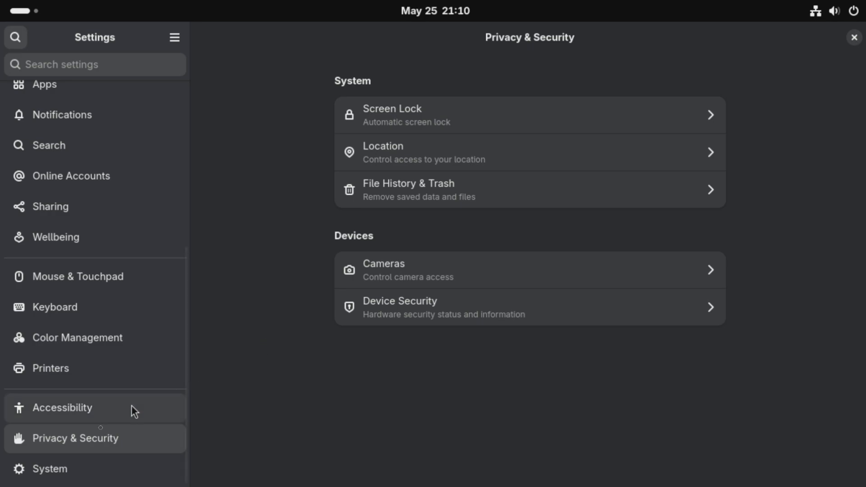
# Step: Examine the hardware and software details on the System section's About page and highlight the operating system version
pyautogui.click(84, 469)
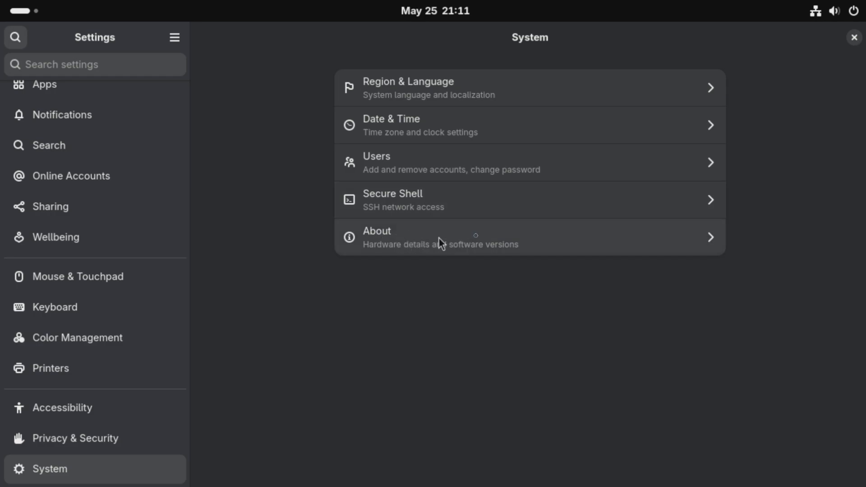
pyautogui.click(417, 240)
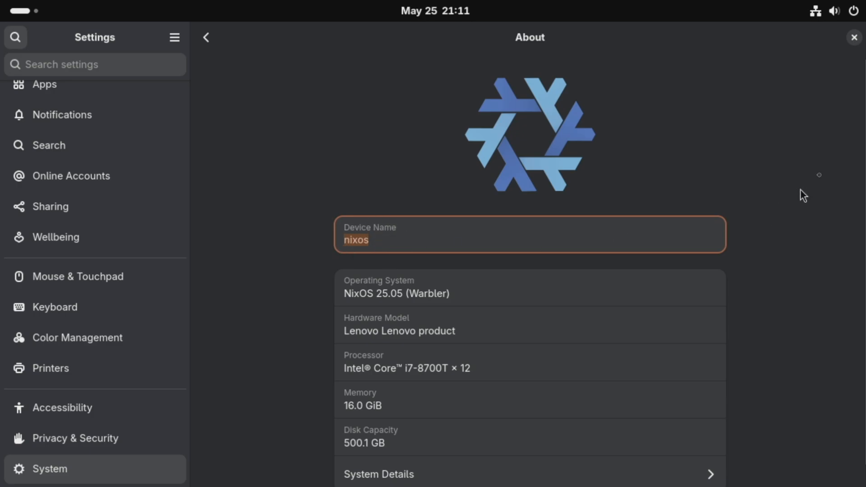
pyautogui.scroll(-1, 864, 128)
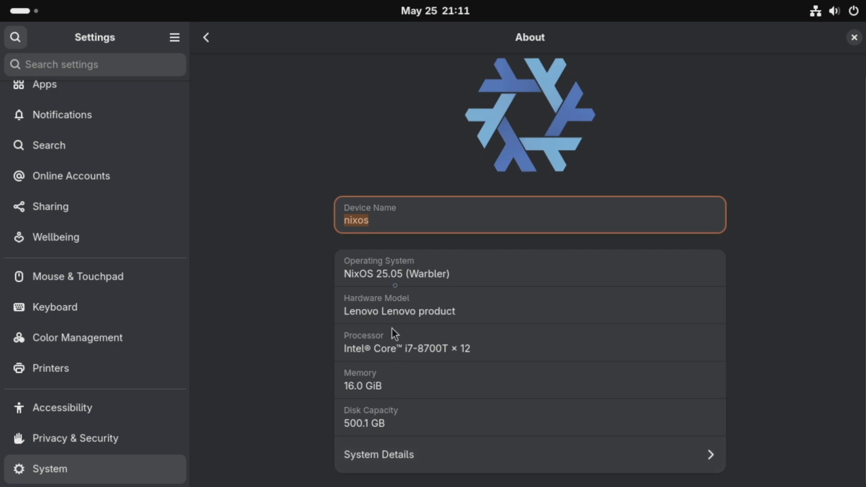
pyautogui.moveTo(466, 279); pyautogui.dragTo(319, 273)
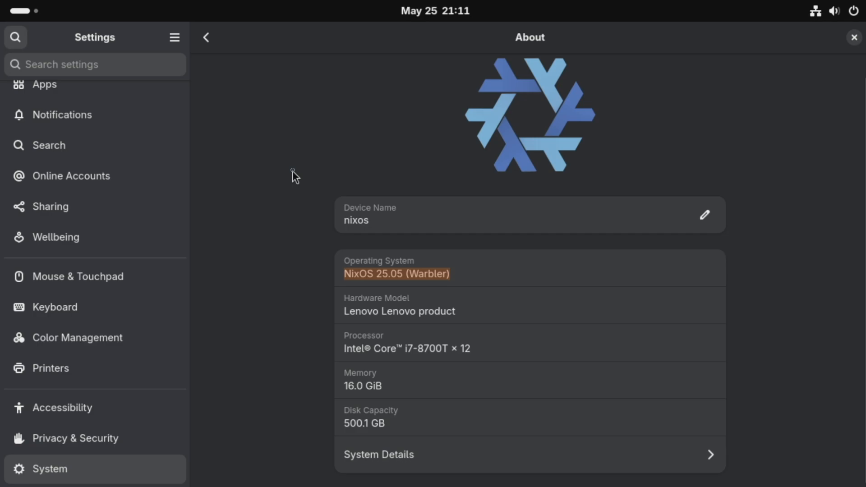
# Step: Close Settings, view the desktop's context menu and dismiss it without choosing an entry
pyautogui.click(854, 37)
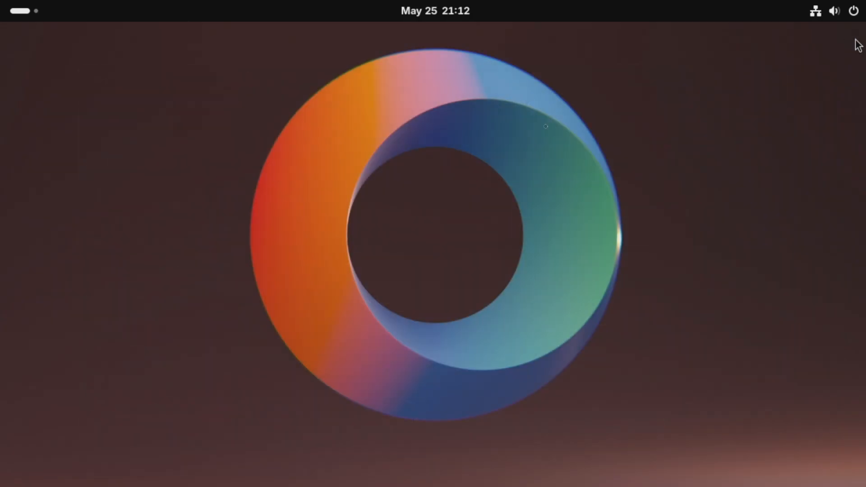
pyautogui.rightClick(206, 113)
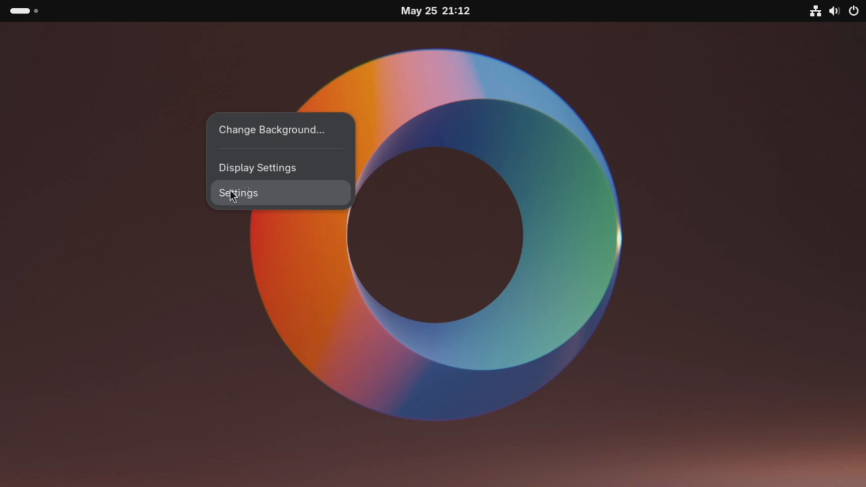
pyautogui.click(141, 197)
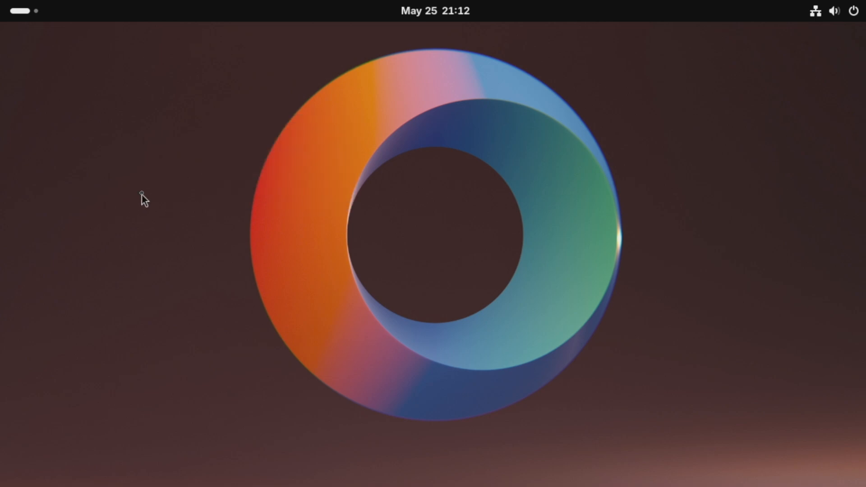